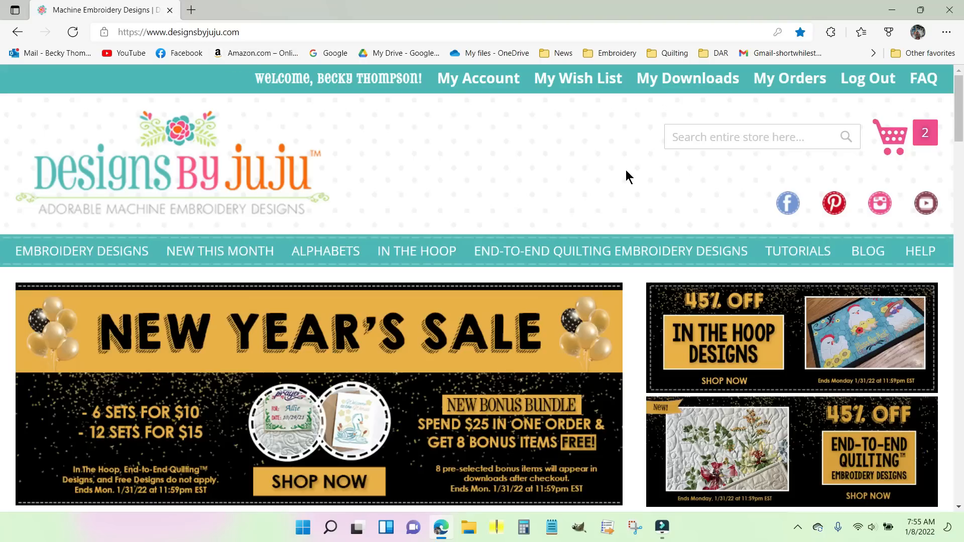
Step: Browse the home page's new and featured designs and open the Customizable Quilt Labels 1 product from New This Month
scroll(625, 170, down, 10)
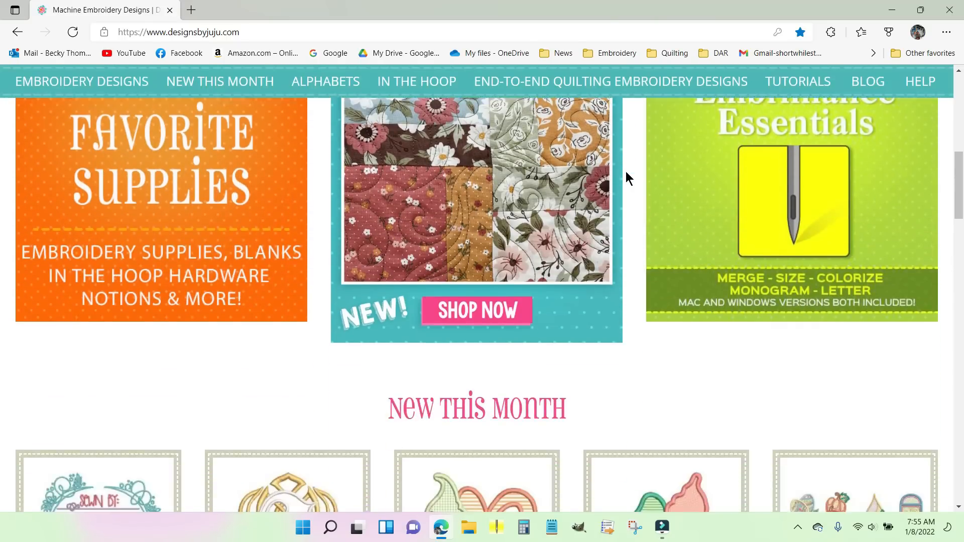
scroll(625, 171, down, 7)
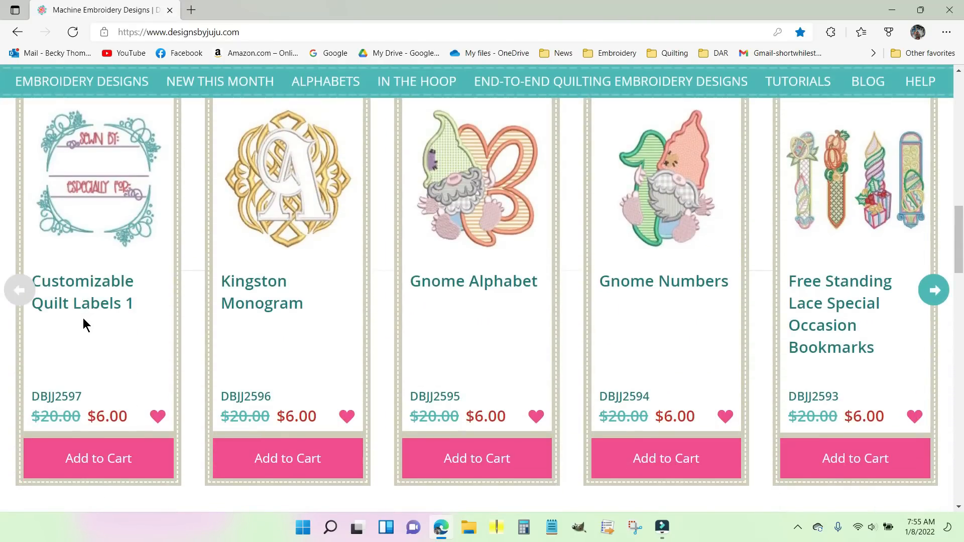
scroll(83, 317, down, 8)
mouse_move(170, 287)
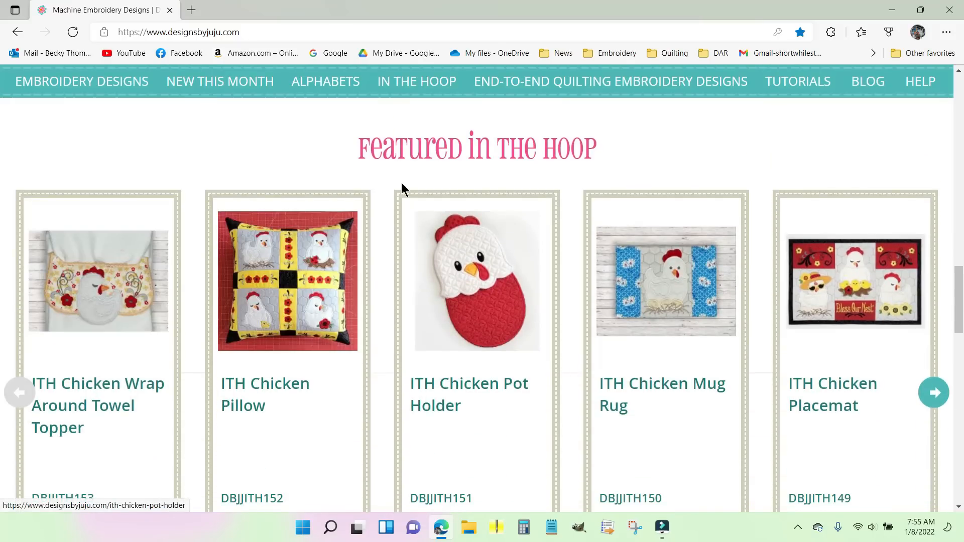
scroll(228, 218, up, 9)
mouse_move(228, 222)
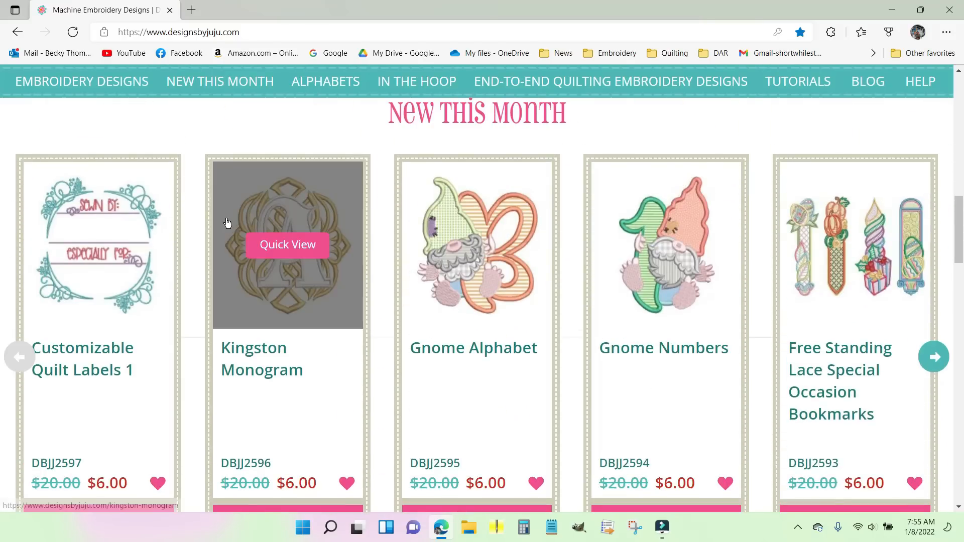
click(79, 353)
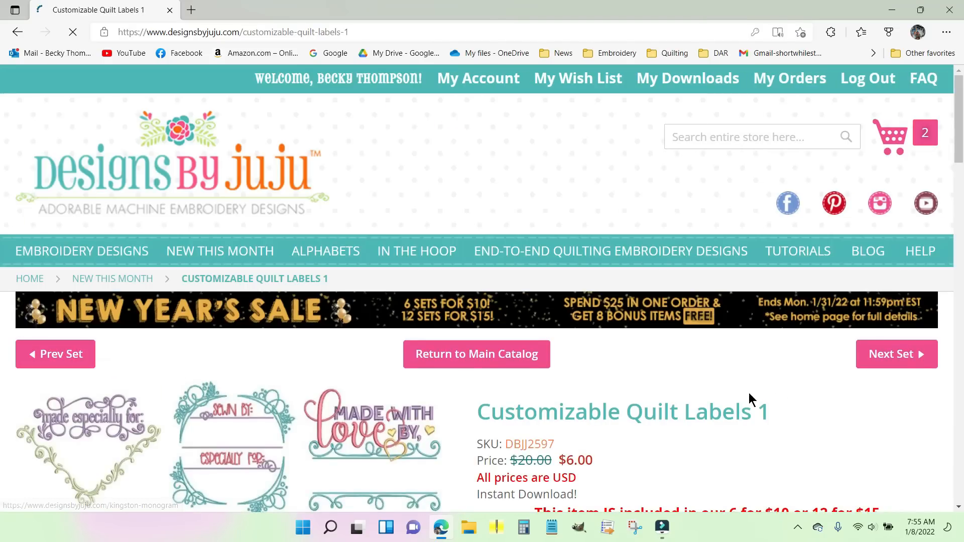
Step: Review the Customizable Quilt Labels 1 designs and description, add the set to the cart and dismiss the confirmation
scroll(823, 372, down, 4)
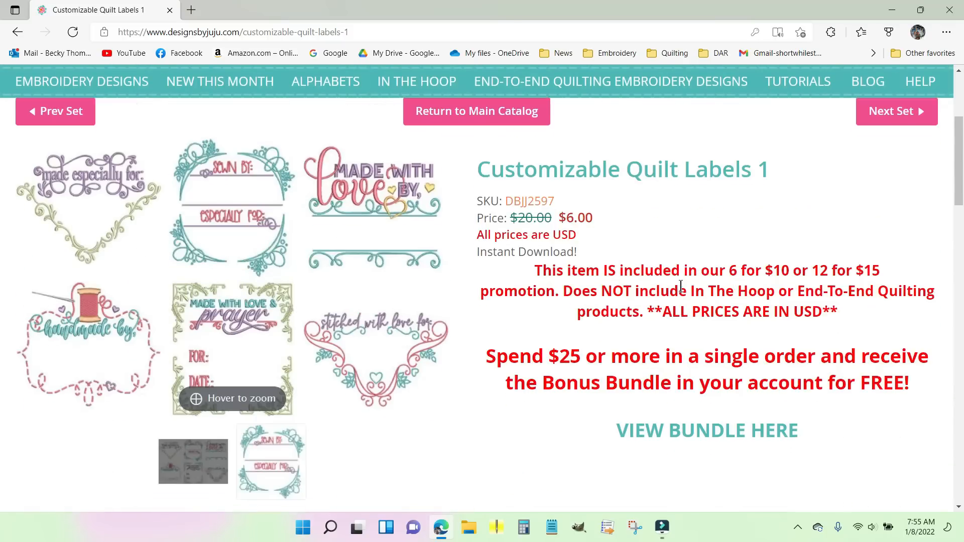
mouse_move(165, 243)
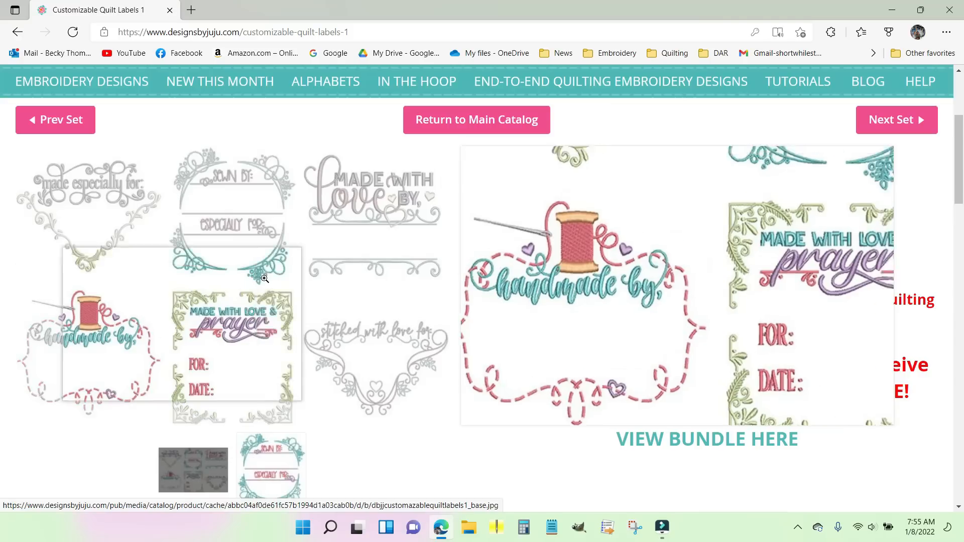
scroll(671, 179, up, 3)
scroll(688, 246, down, 6)
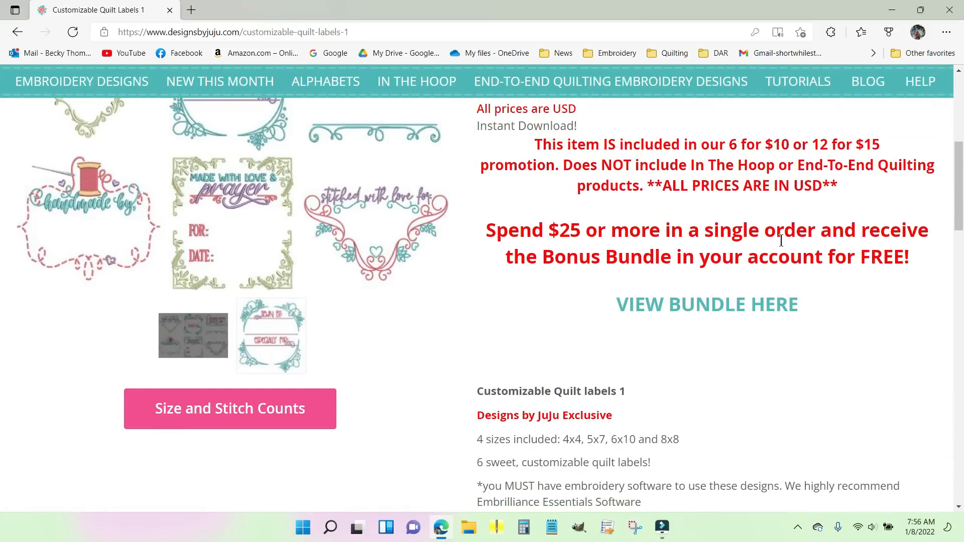
scroll(781, 241, down, 12)
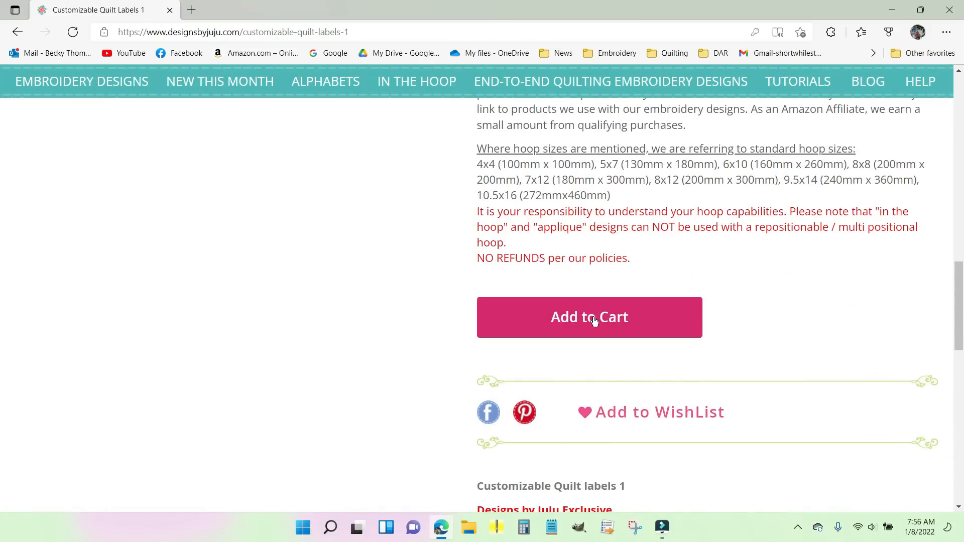
click(586, 319)
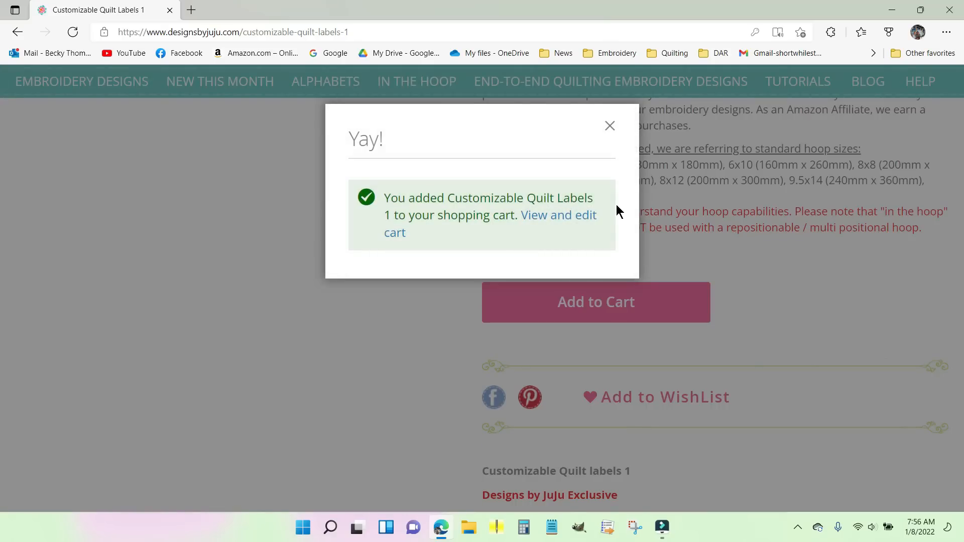
click(609, 126)
Step: Open the shopping cart and review its design sets and In the Hoop items
scroll(887, 245, up, 15)
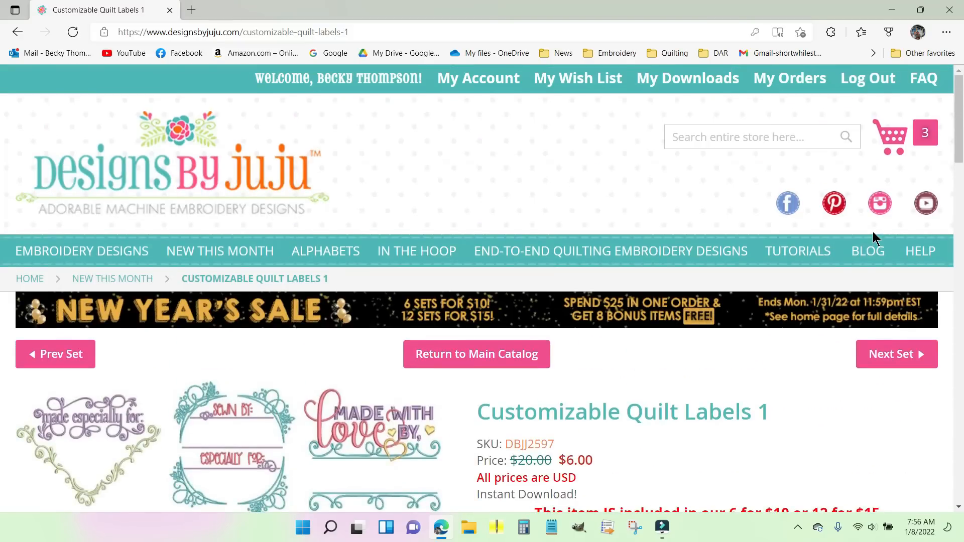
click(893, 140)
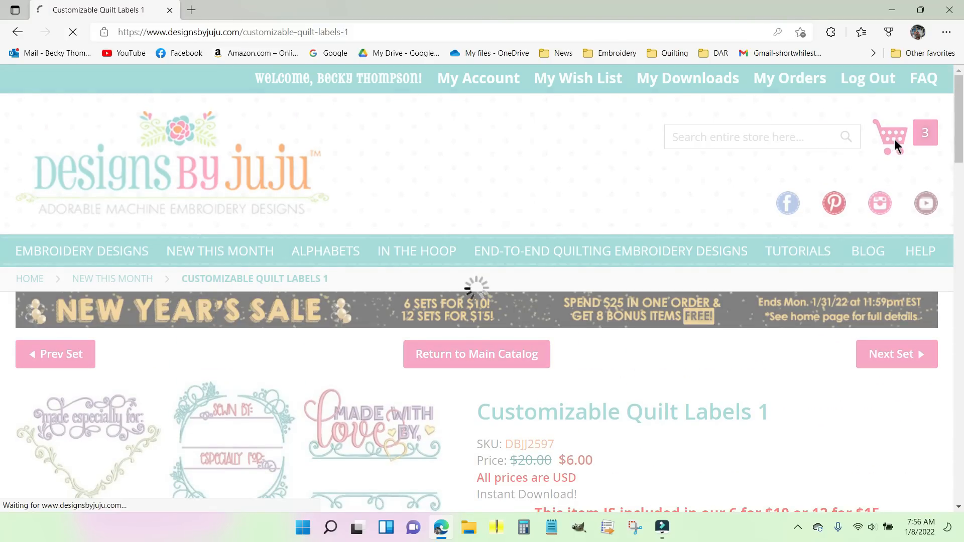
scroll(696, 437, down, 8)
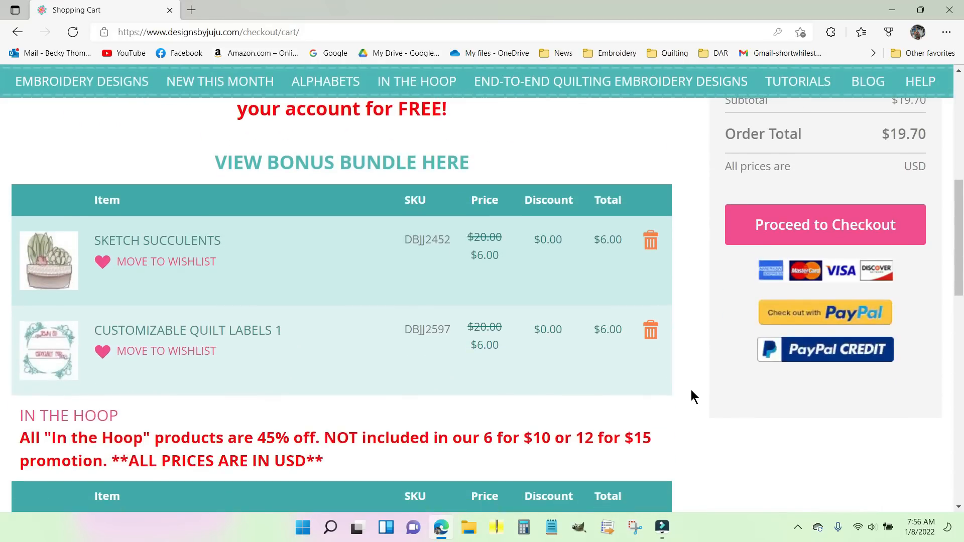
scroll(689, 383, down, 3)
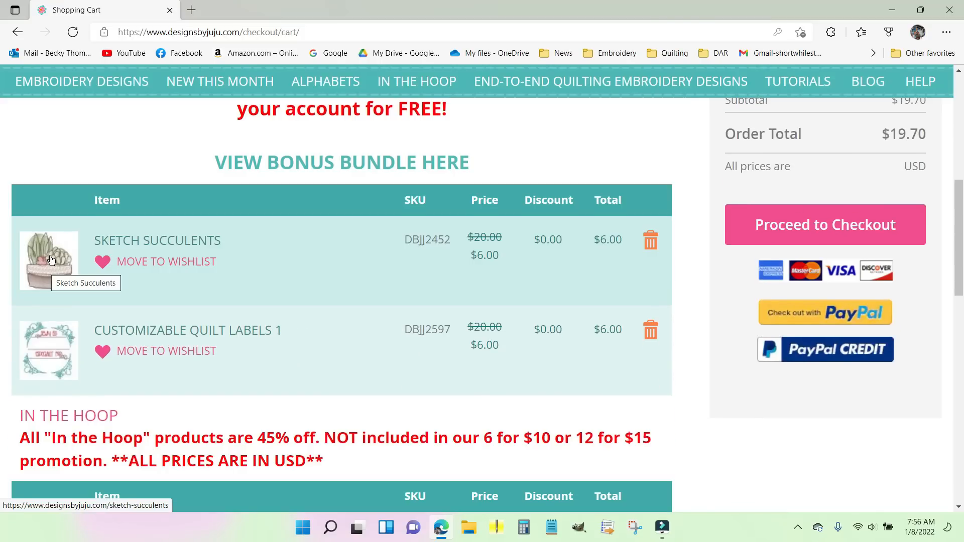
scroll(123, 241, down, 2)
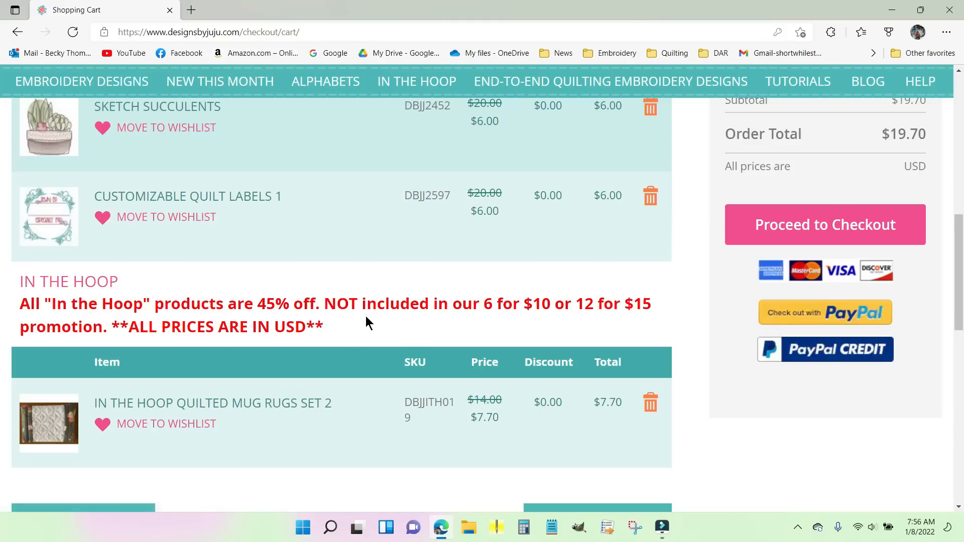
scroll(452, 300, up, 5)
scroll(956, 457, up, 1)
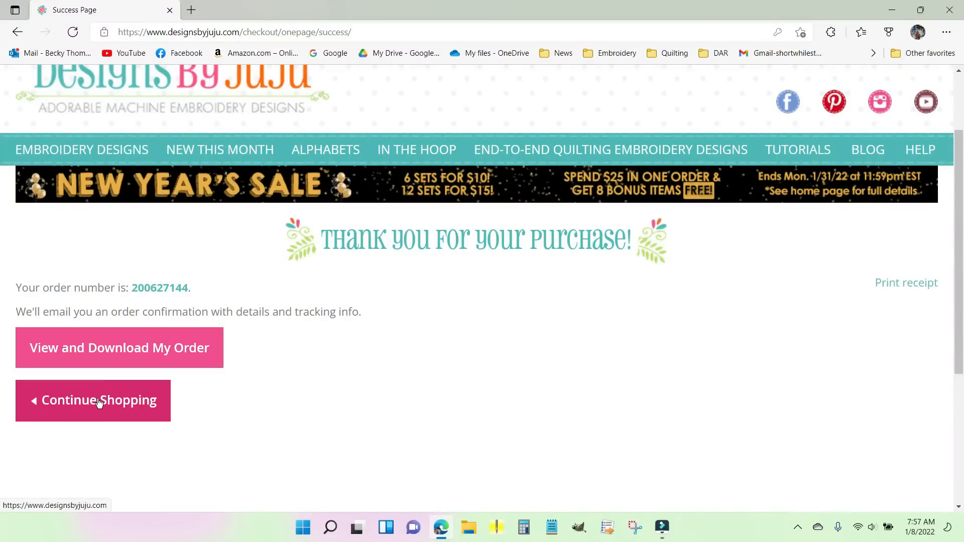
Step: Open the account's My Downloads page and look over the purchased designs
scroll(447, 368, up, 2)
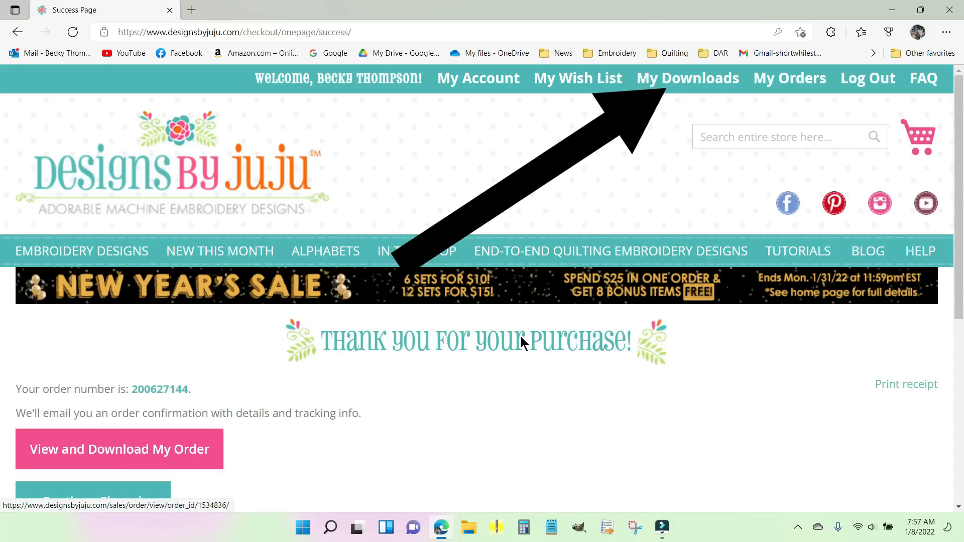
click(709, 81)
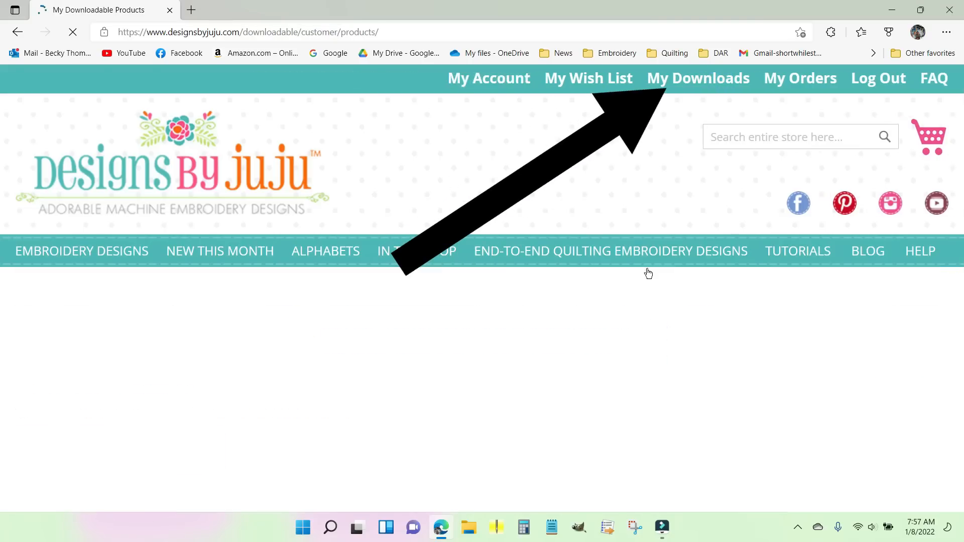
scroll(920, 245, down, 5)
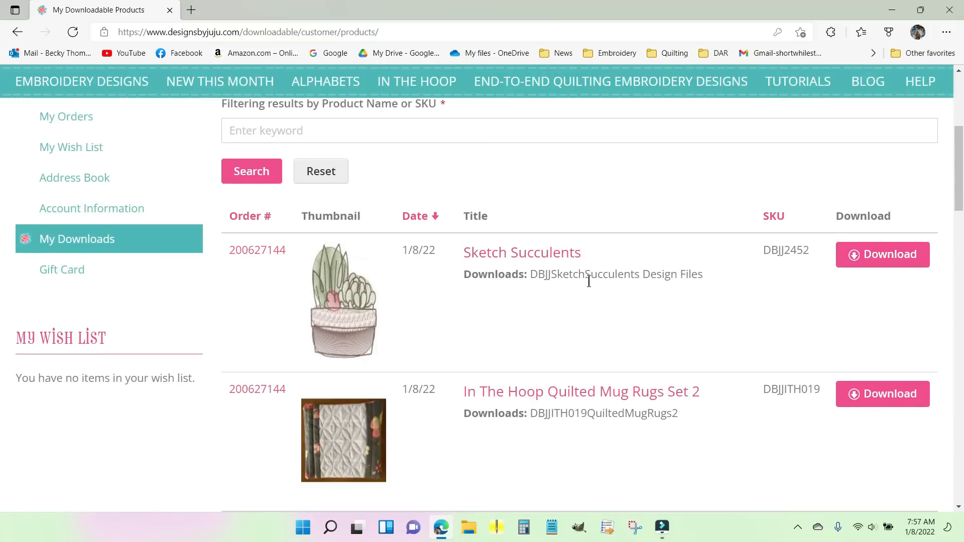
scroll(677, 263, up, 5)
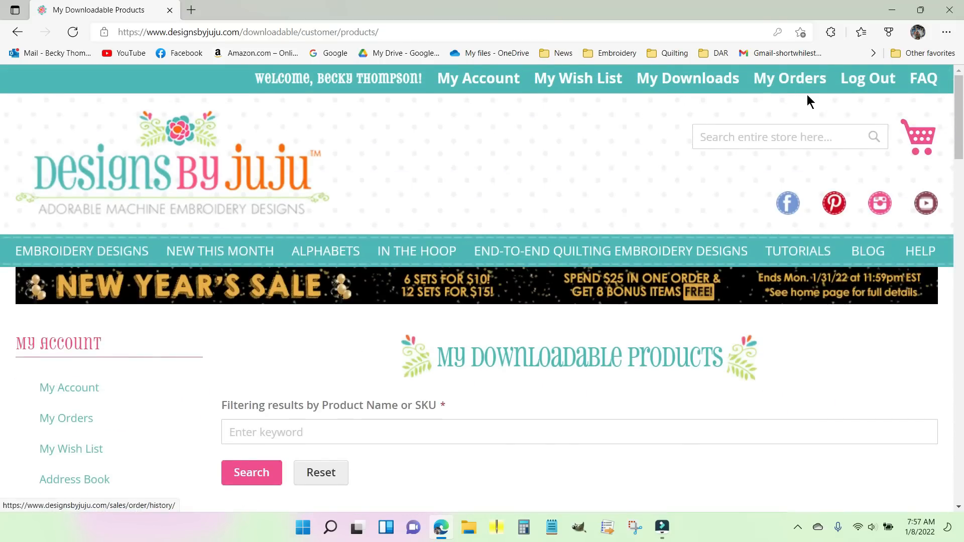
Step: Download the Customizable Quilt Labels 1 design files in PES format from the purchased products list
scroll(829, 385, down, 5)
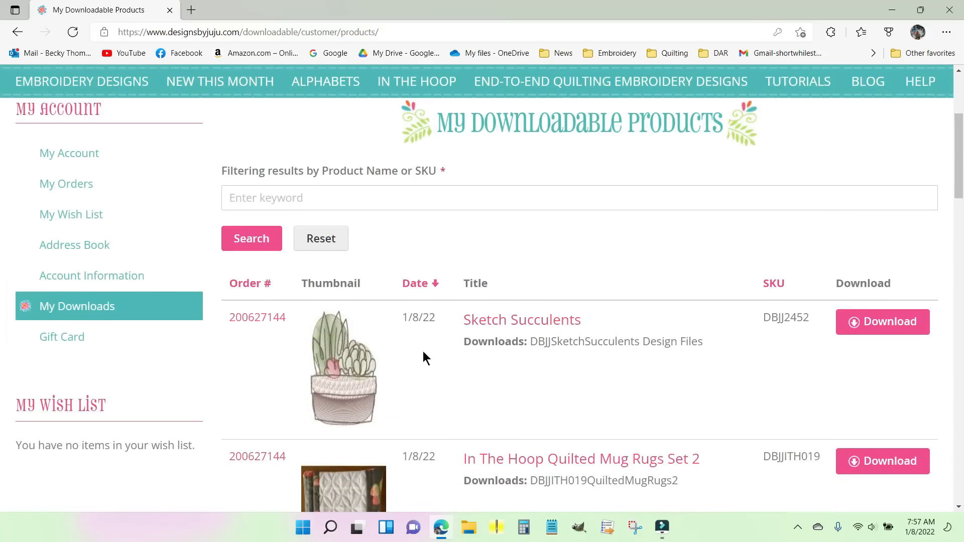
scroll(657, 370, down, 3)
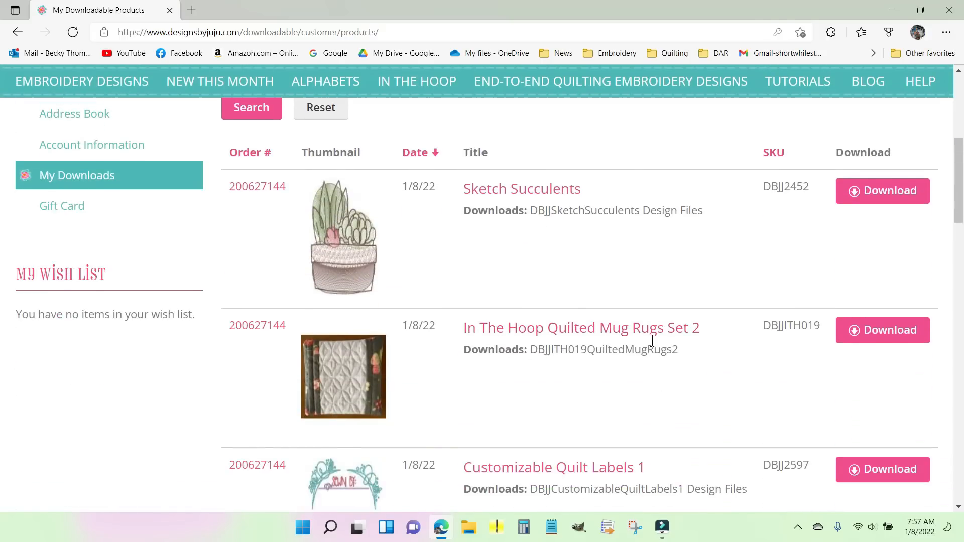
scroll(705, 343, down, 1)
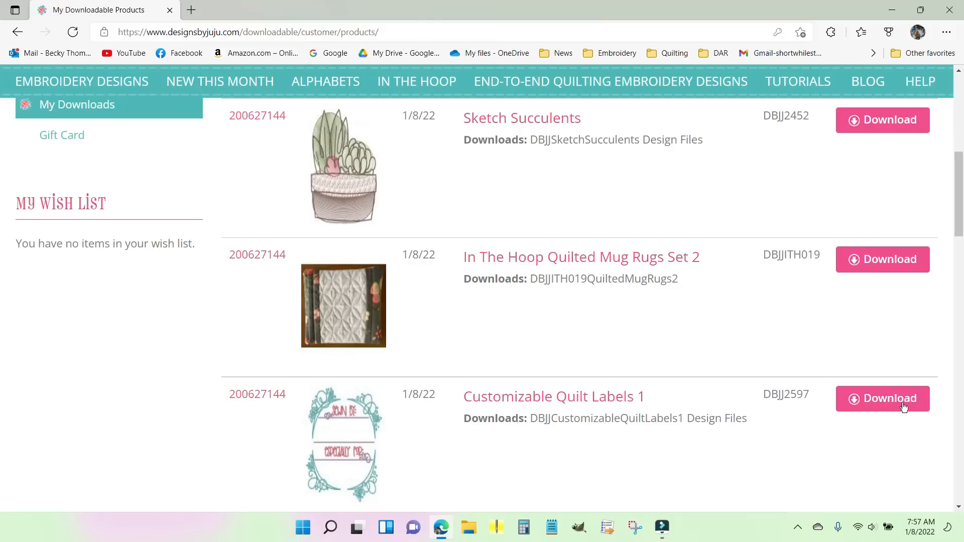
scroll(935, 332, down, 2)
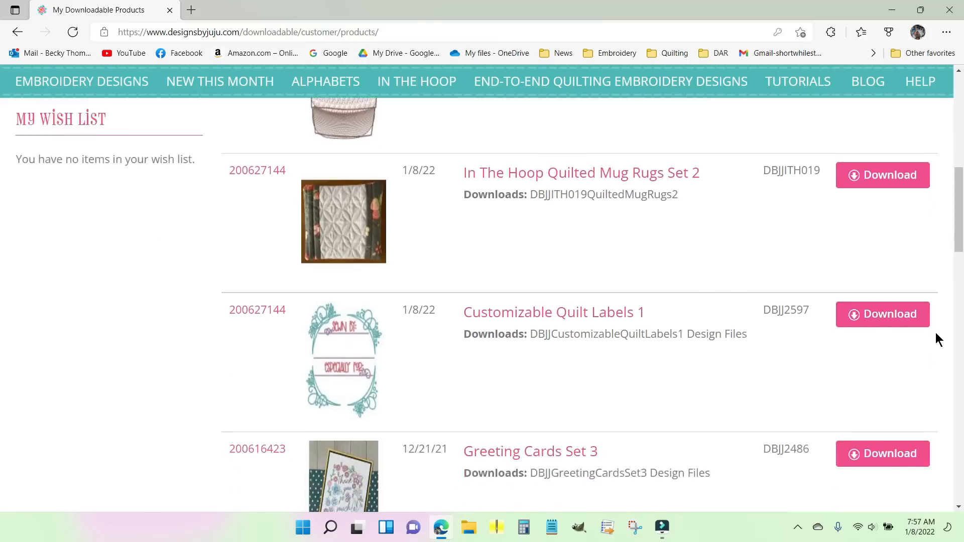
click(884, 266)
scroll(884, 266, down, 2)
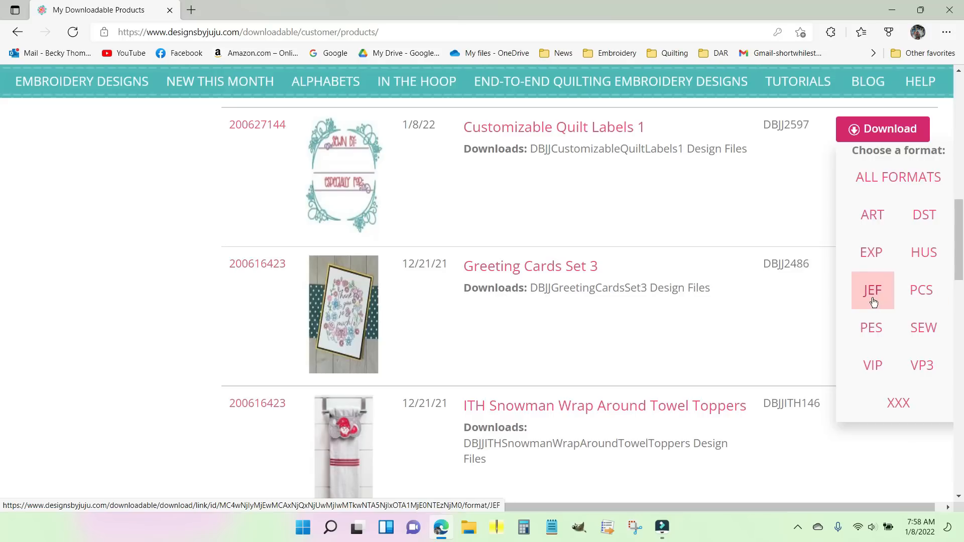
click(871, 329)
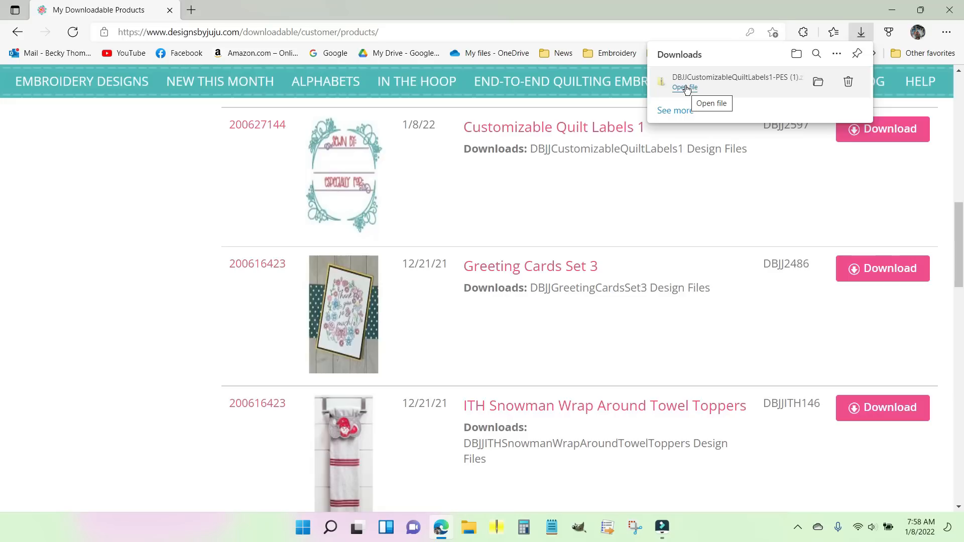
Step: Show the downloaded quilt labels archive in its folder and check the available icon layout options
click(819, 83)
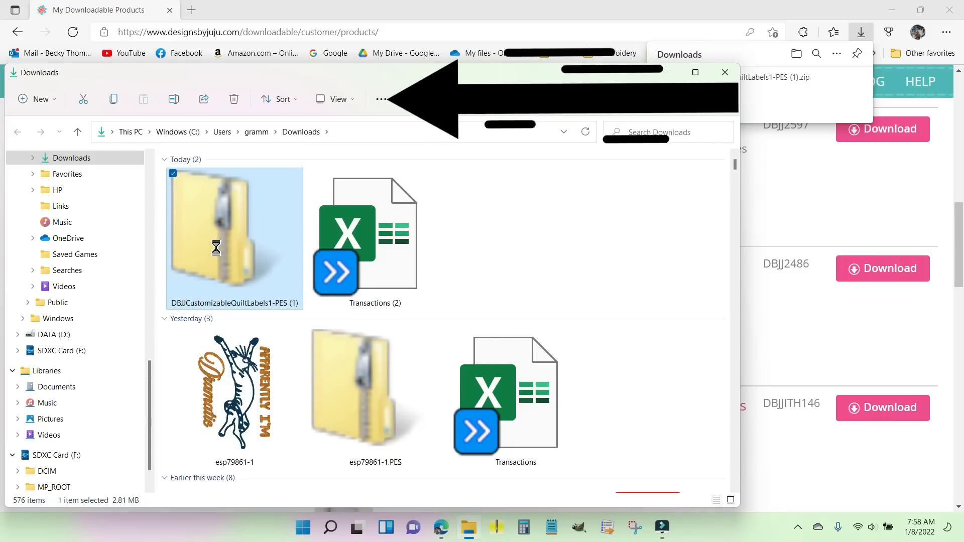
click(350, 101)
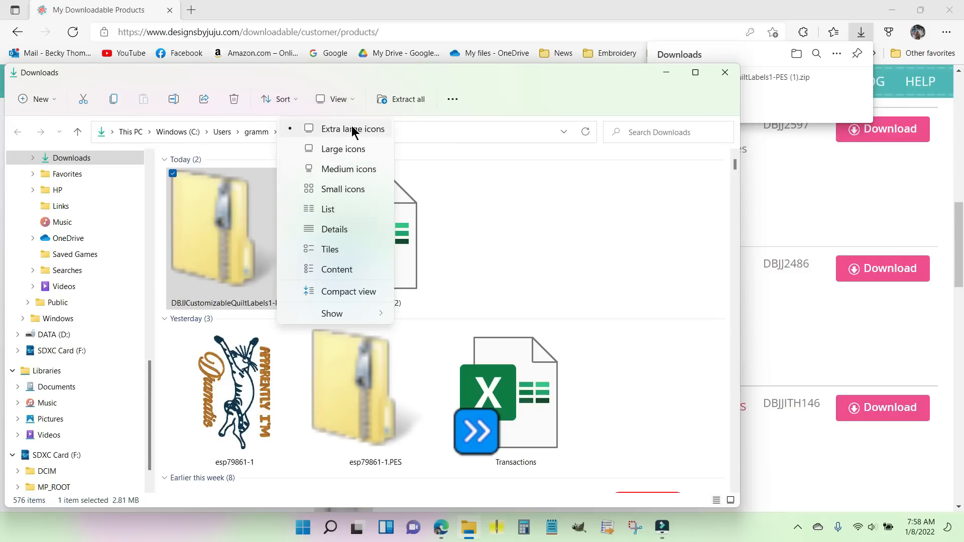
click(457, 203)
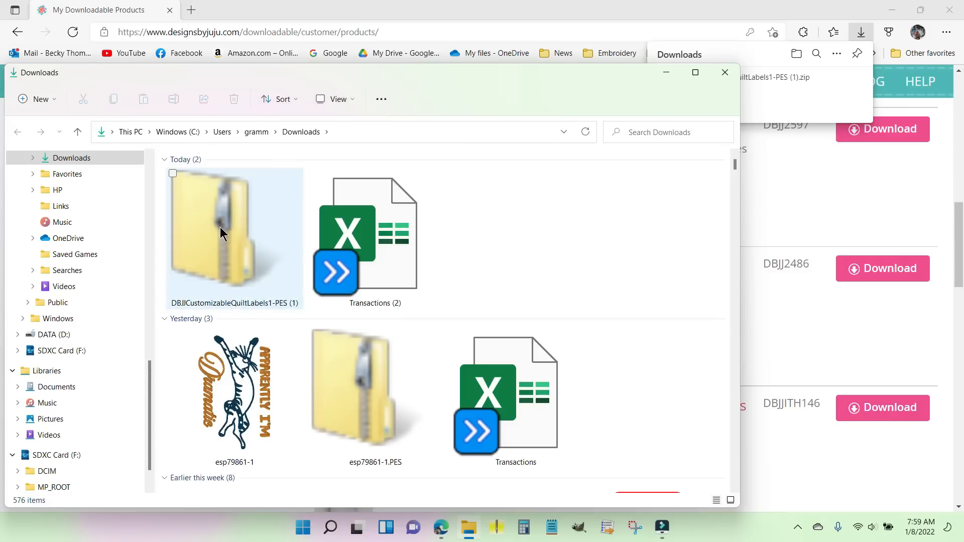
Step: Start extracting the DBJJCustomizableQuiltLabels1-PES (1) archive and browse for a different destination folder
click(233, 213)
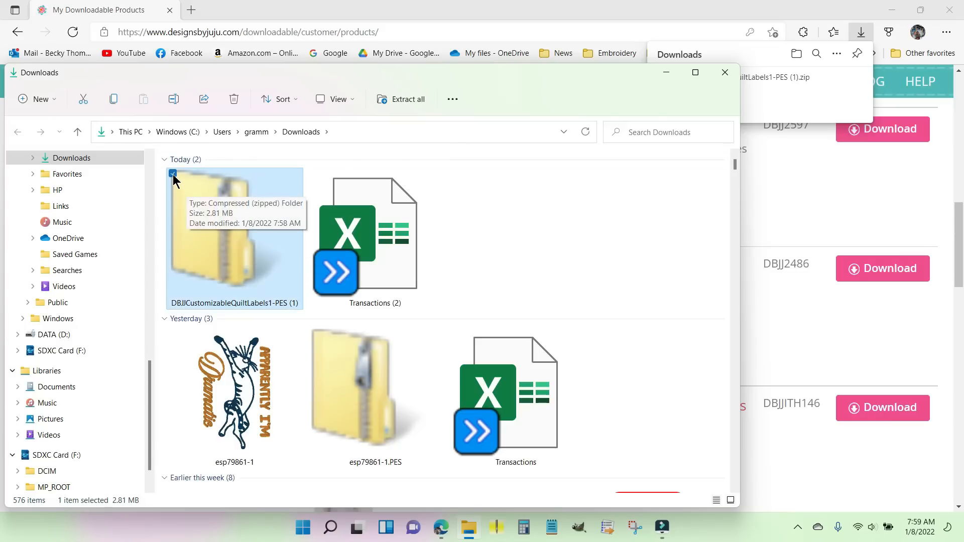
right_click(262, 242)
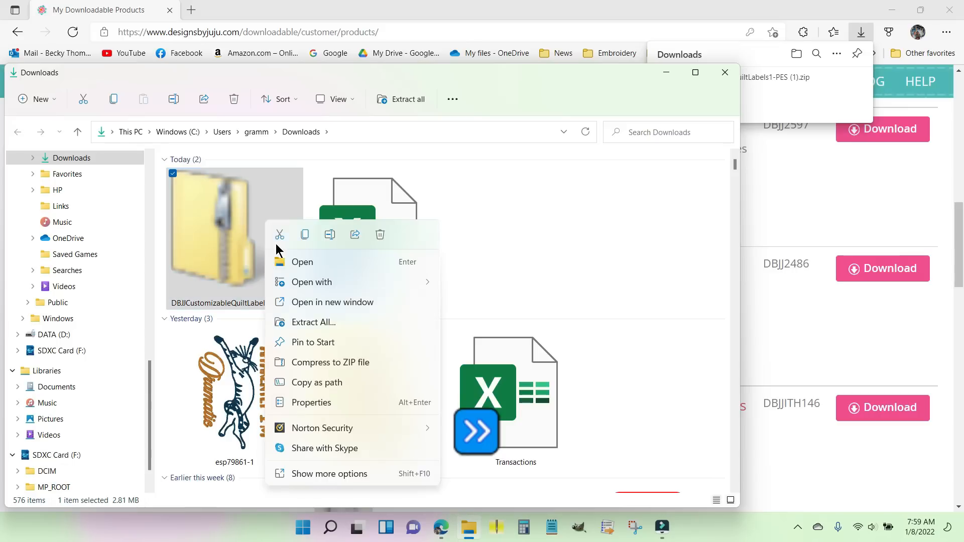
click(317, 323)
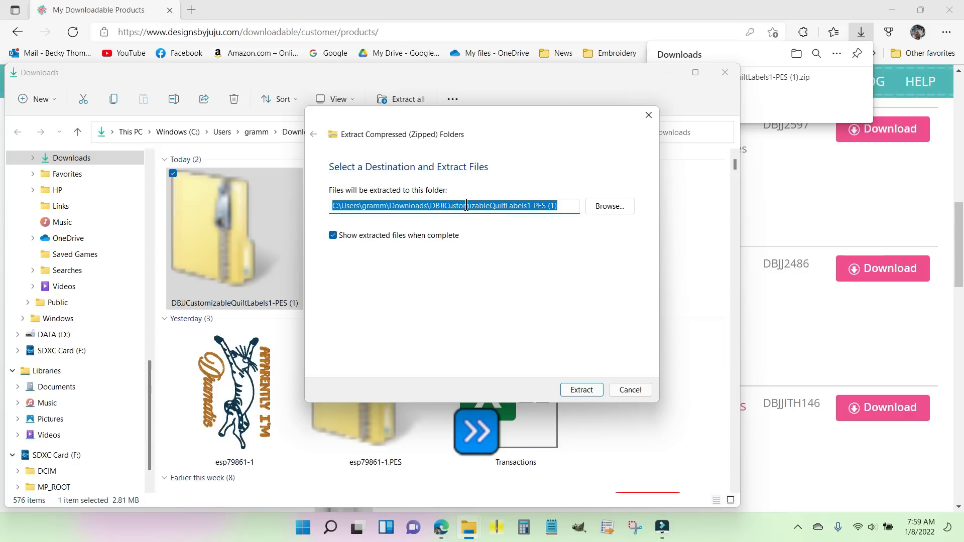
click(609, 206)
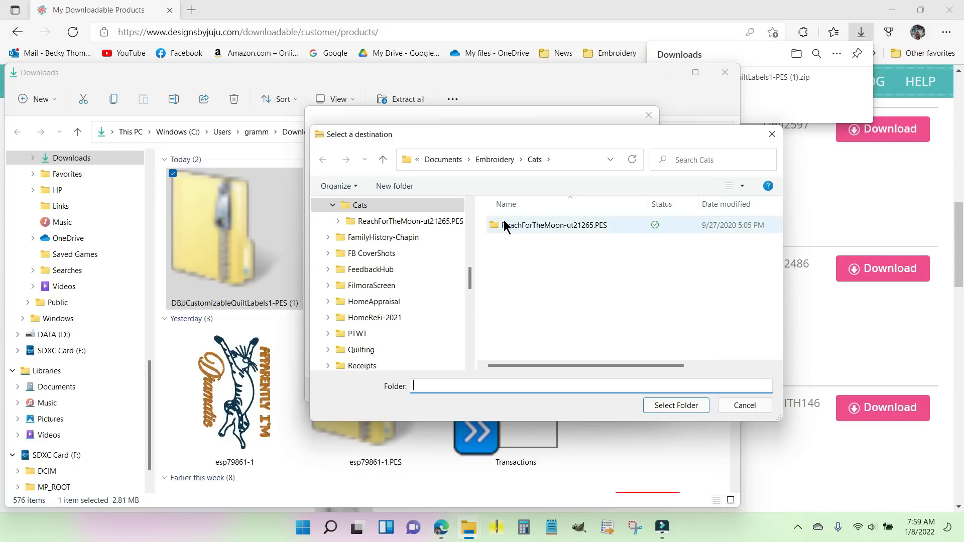
Step: Choose the QuiltLabels folder under Documents > Embroidery as the destination and extract the archive there
click(494, 159)
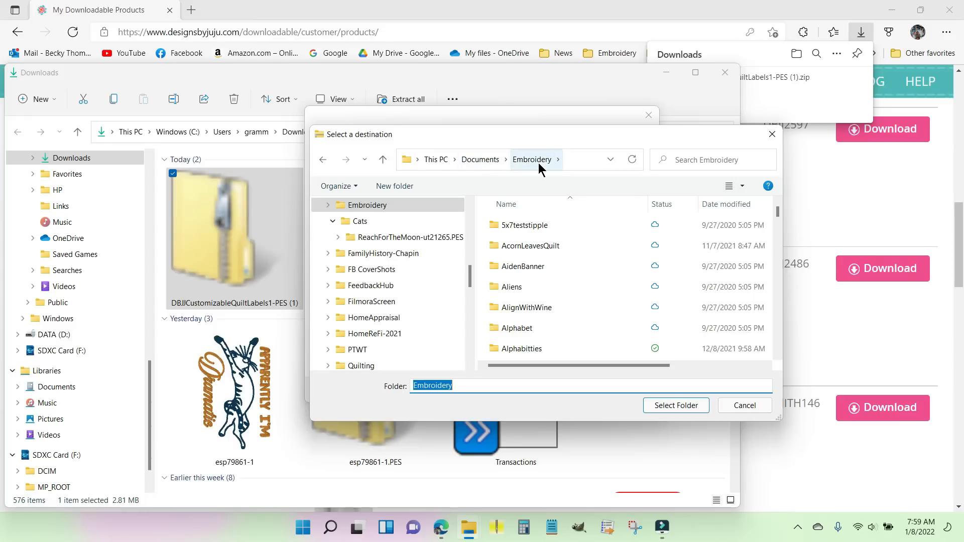
scroll(565, 288, down, 4)
scroll(567, 288, down, 10)
scroll(567, 288, down, 8)
scroll(567, 288, down, 8)
scroll(567, 289, down, 3)
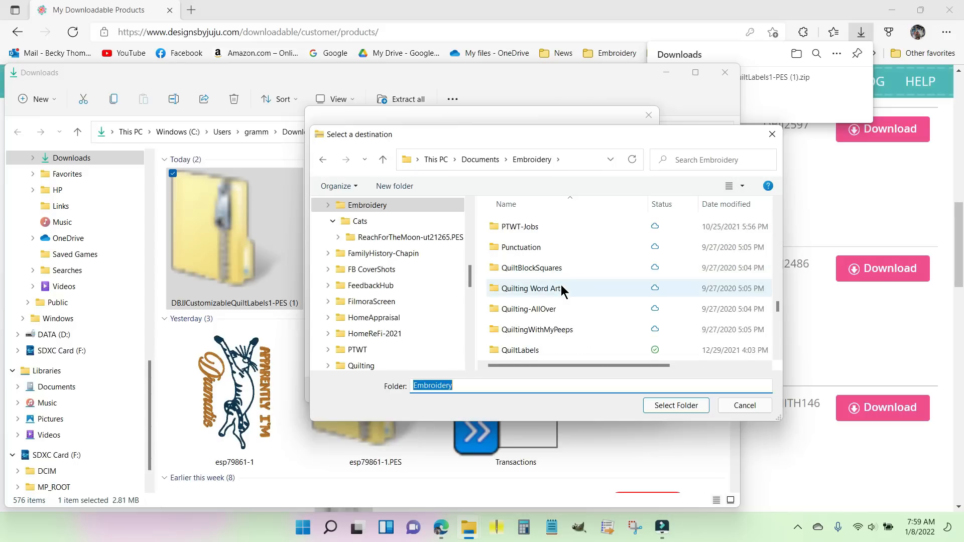
double_click(552, 351)
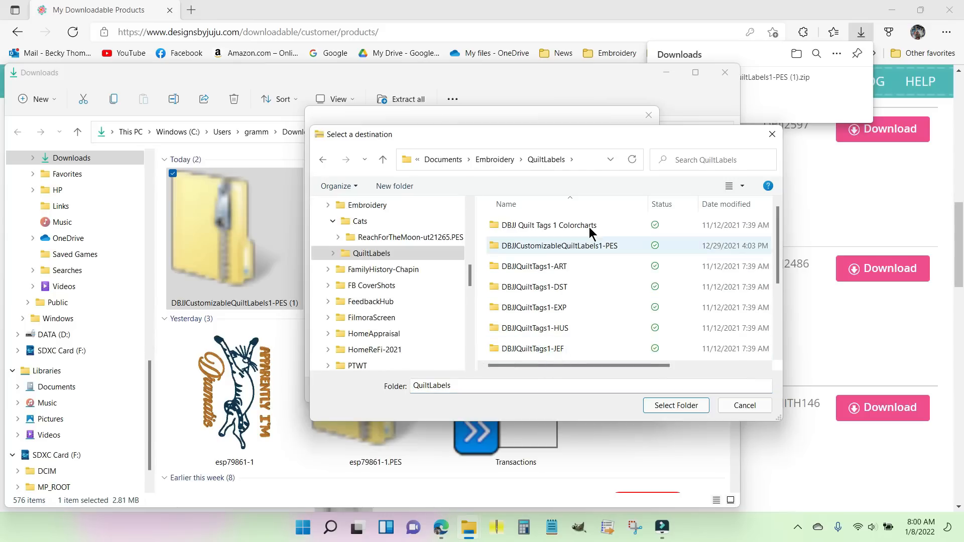
scroll(583, 229, down, 2)
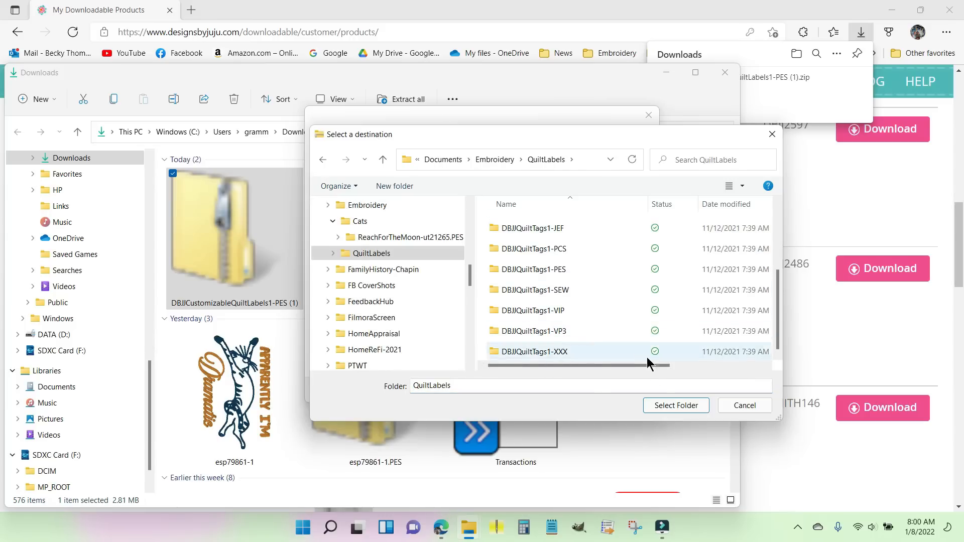
click(680, 405)
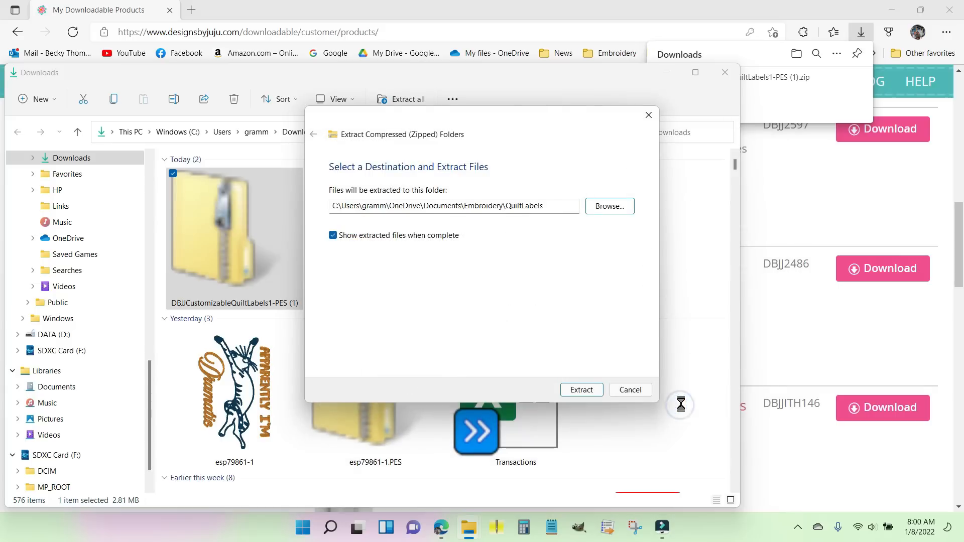
click(581, 390)
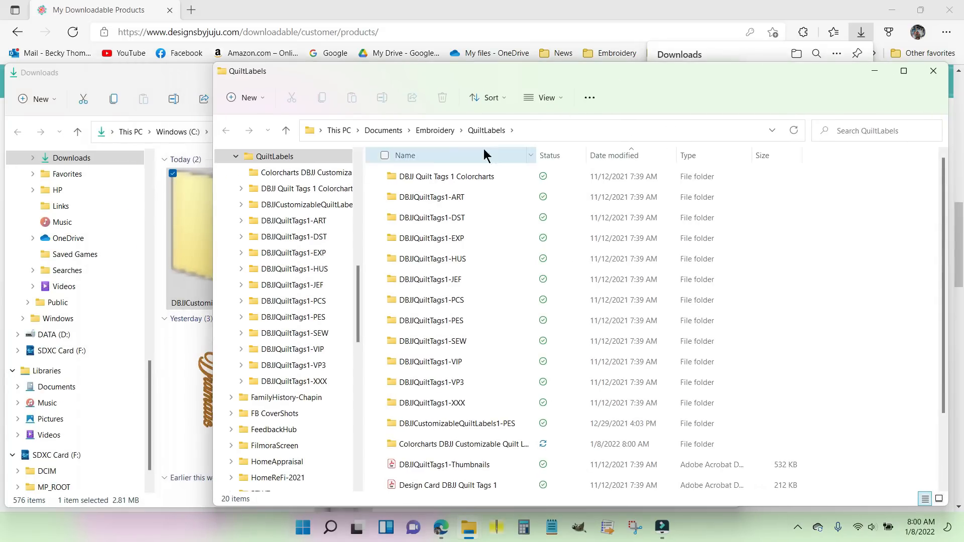
Step: Look over the extracted contents of QuiltLabels and open the DBJJCustomizableQuiltLabels1-PES folder
scroll(586, 301, down, 2)
scroll(577, 311, up, 2)
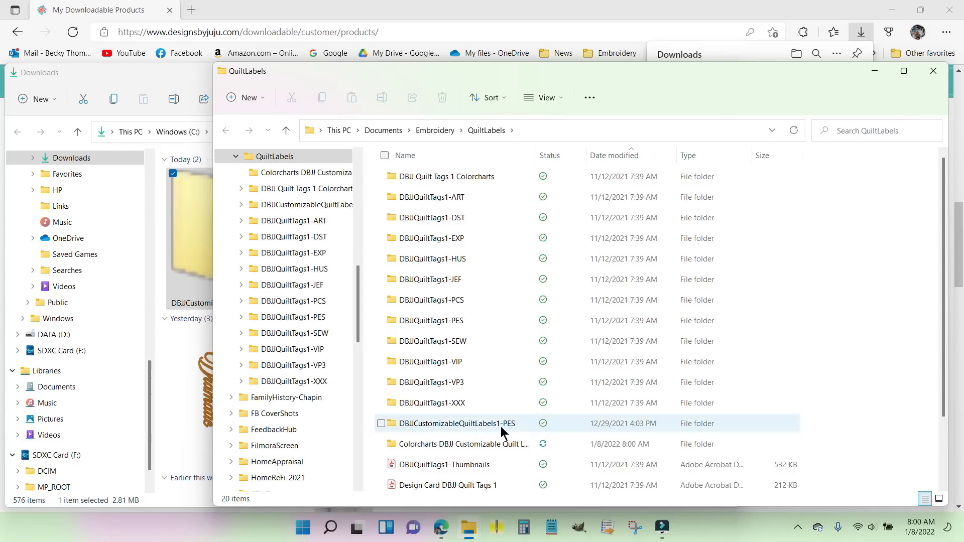
mouse_move(502, 430)
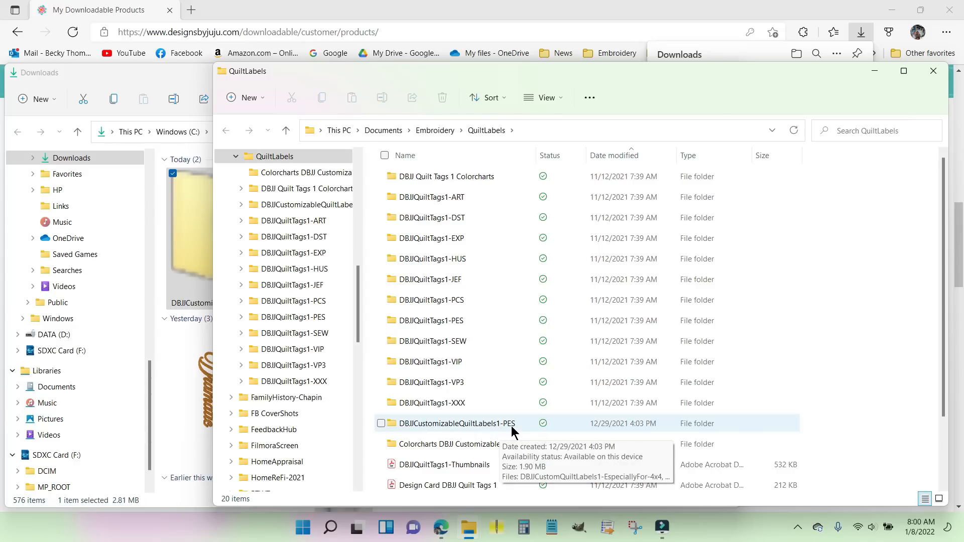
double_click(467, 423)
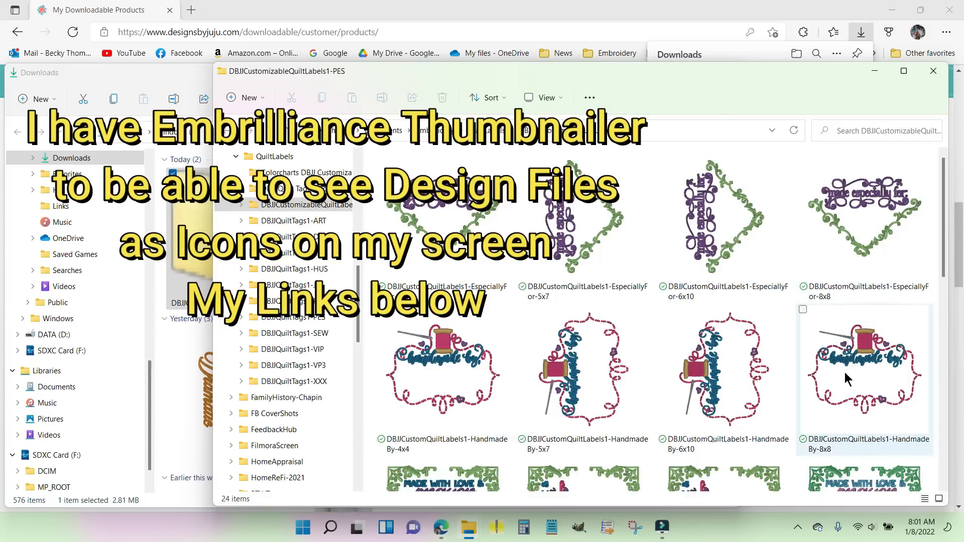
Step: Compare the hoop sizes of the HandmadeBy label designs and select the 4x4 version
mouse_move(848, 384)
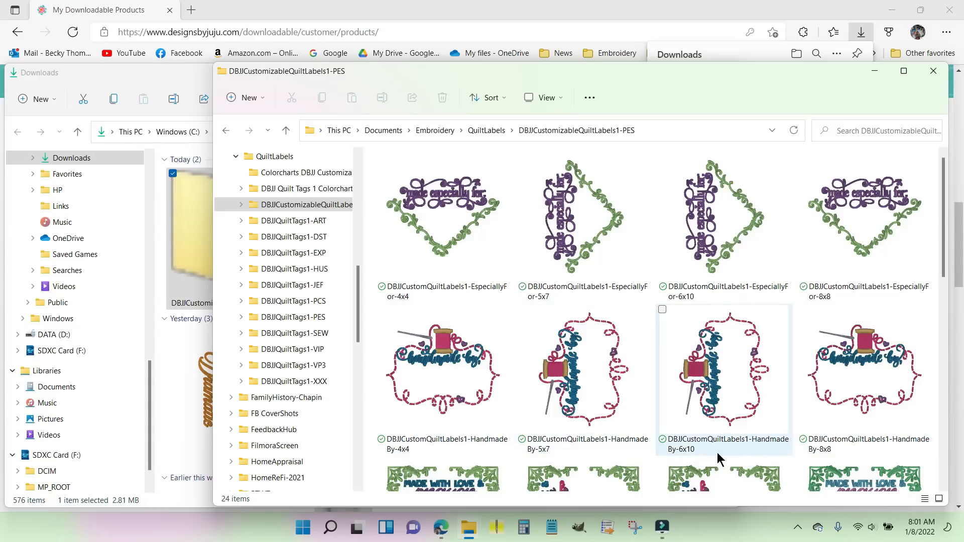
mouse_move(824, 451)
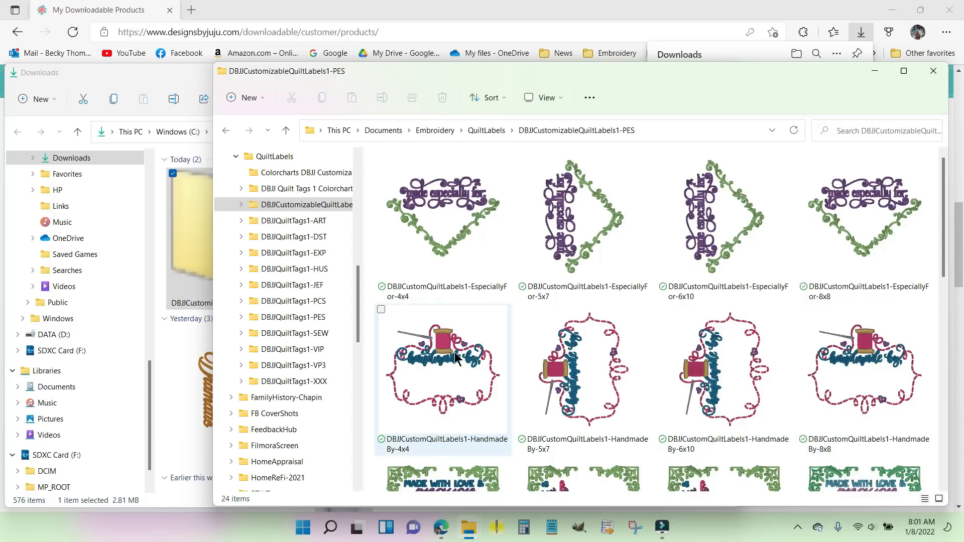
mouse_move(449, 376)
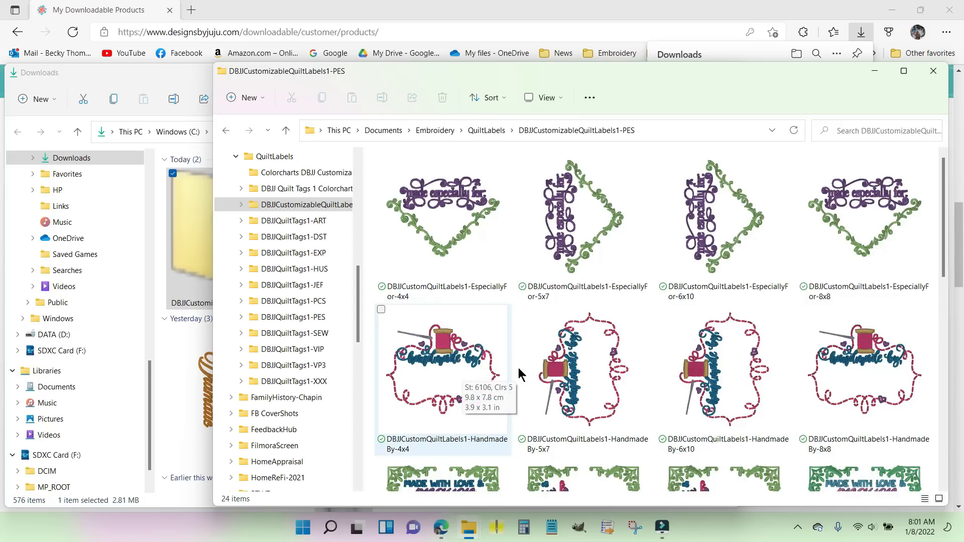
mouse_move(586, 369)
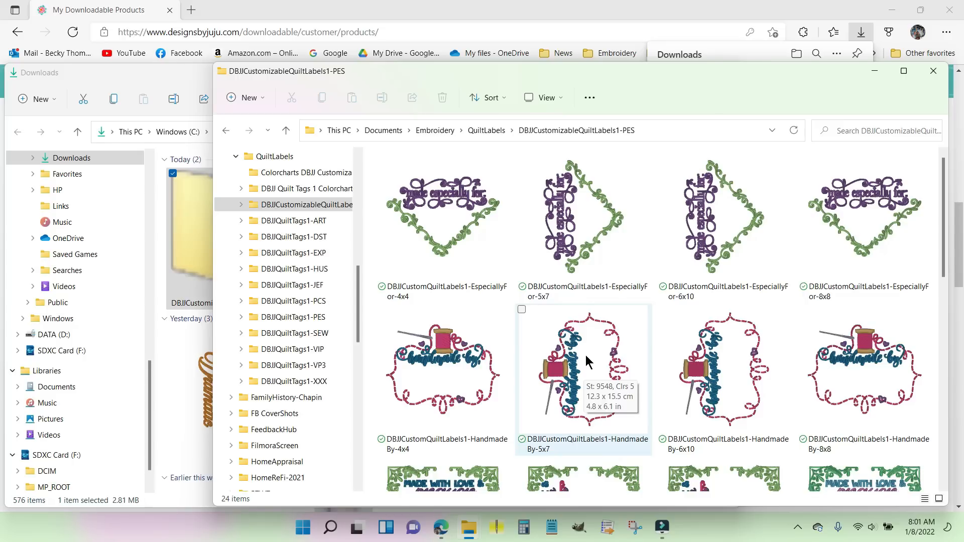
click(441, 372)
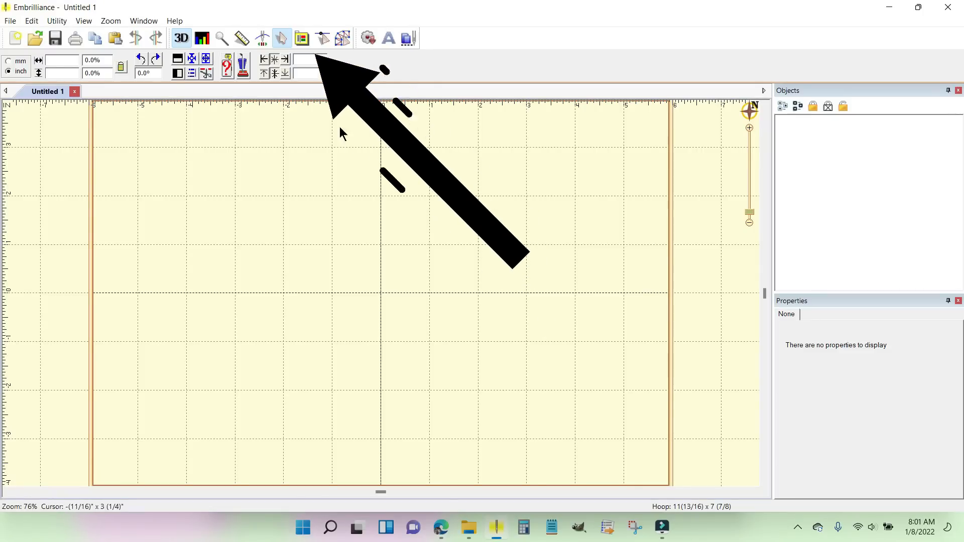
Step: In Embrilliance, set the preferred PES hoop to 100mm x 100mm in the program preferences and apply it to the page
click(302, 38)
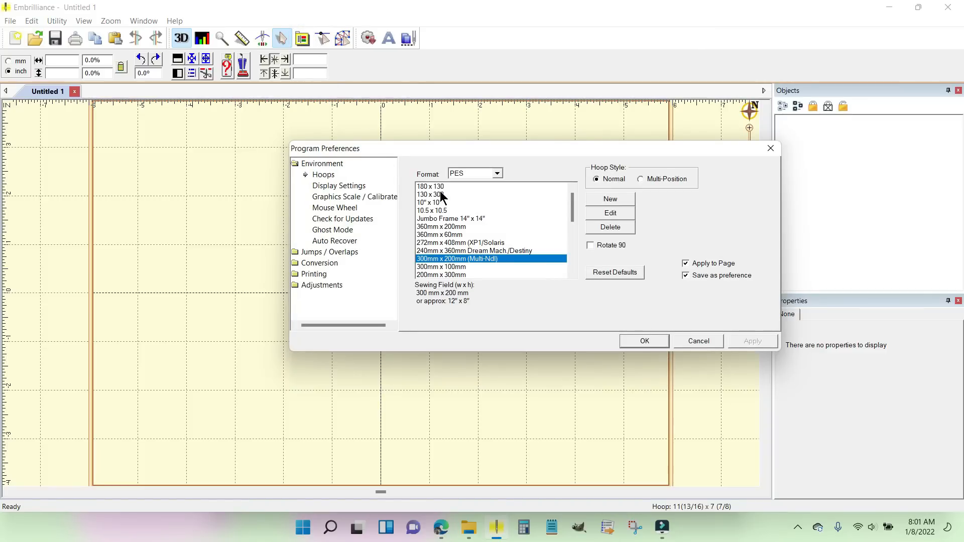
click(330, 183)
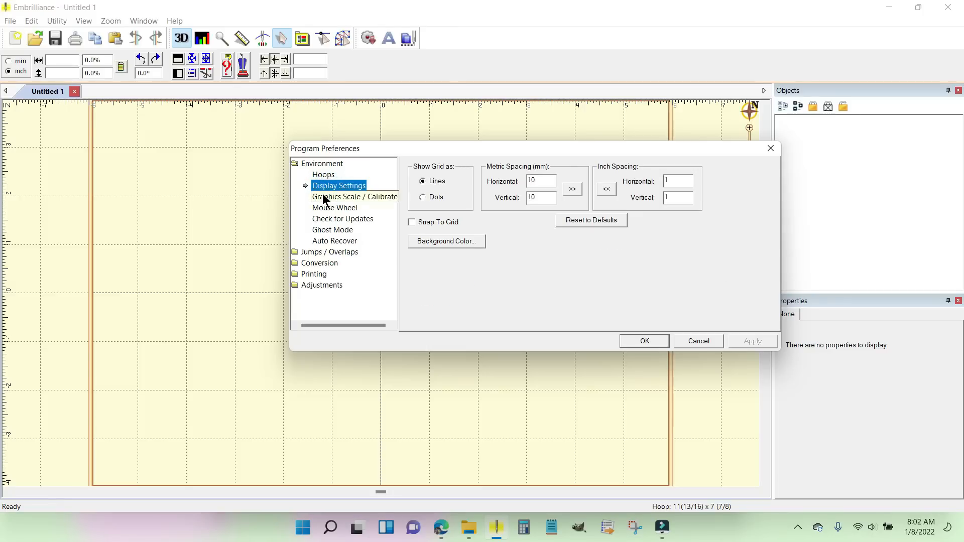
click(325, 197)
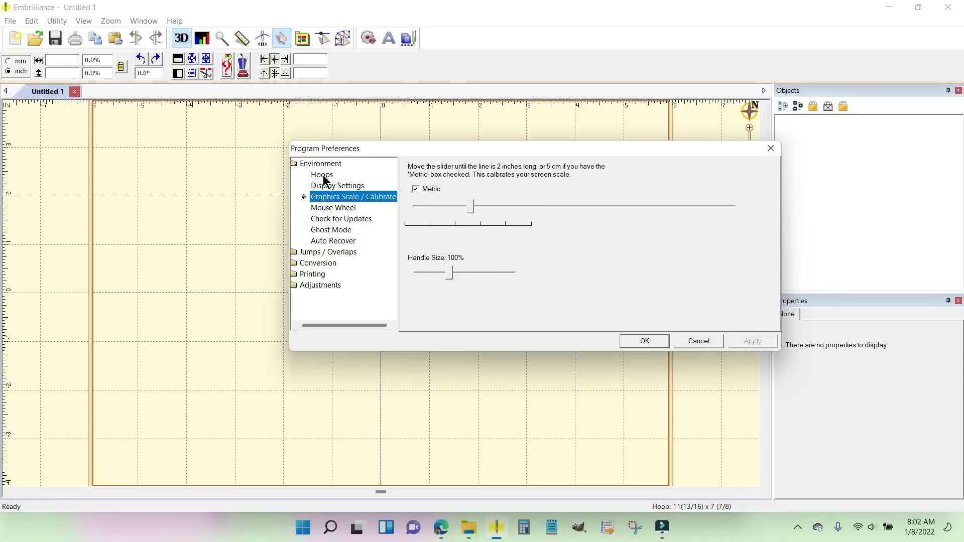
click(321, 175)
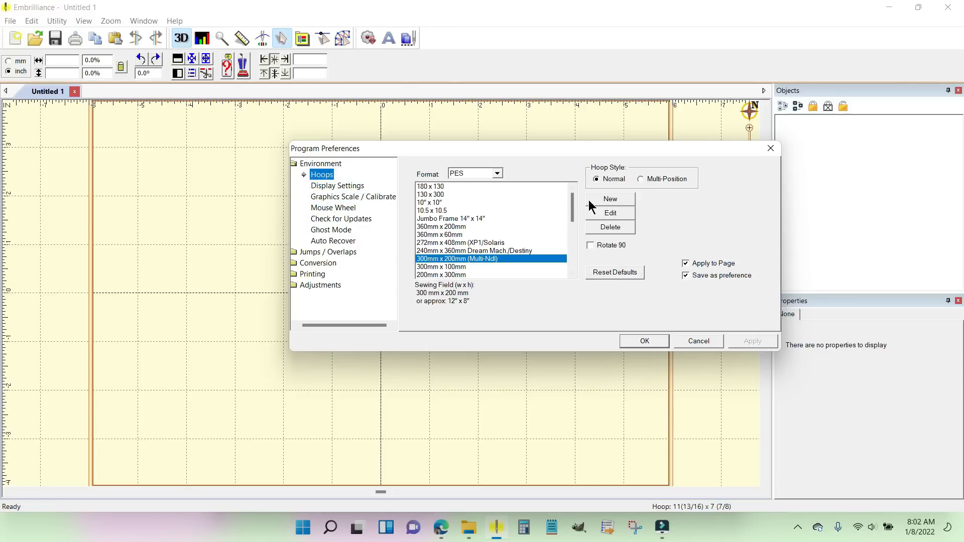
drag(571, 201, 574, 238)
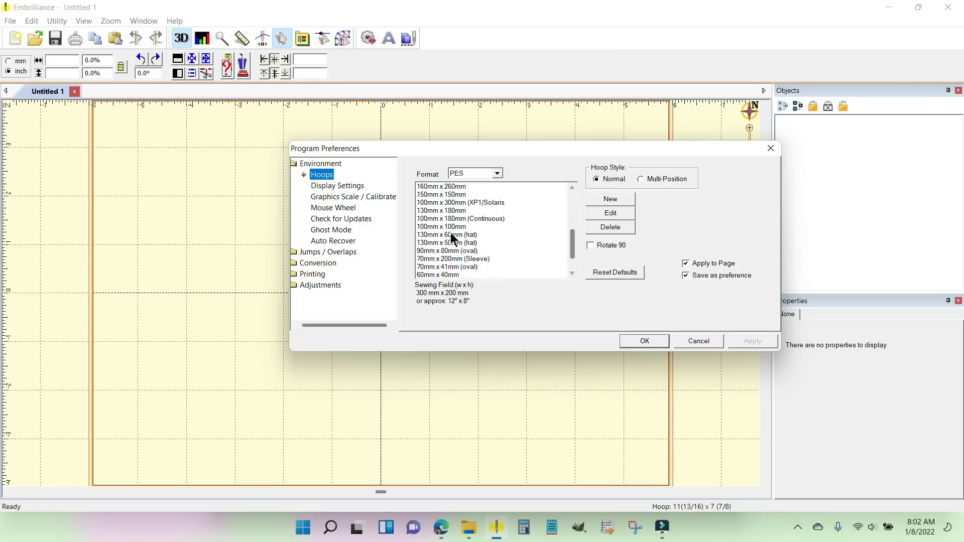
click(429, 228)
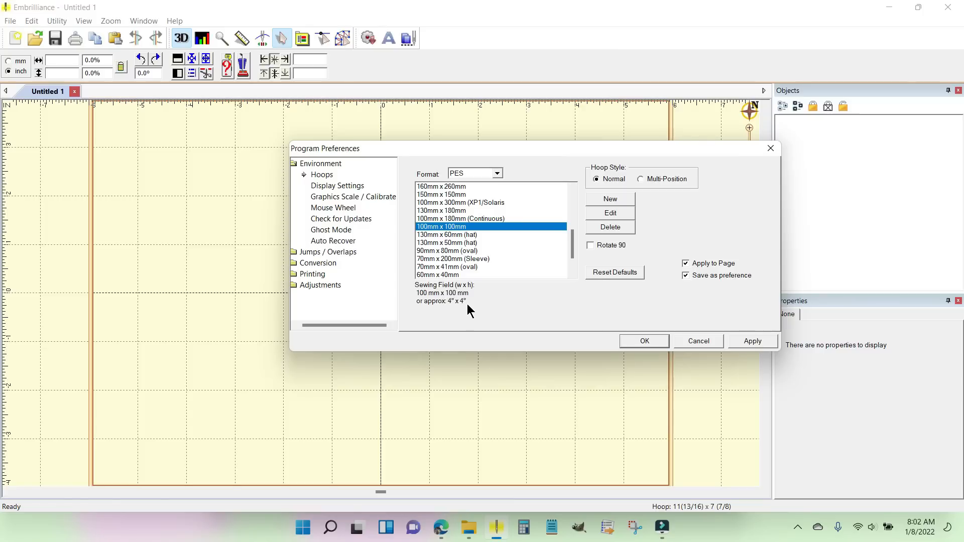
click(752, 342)
click(638, 341)
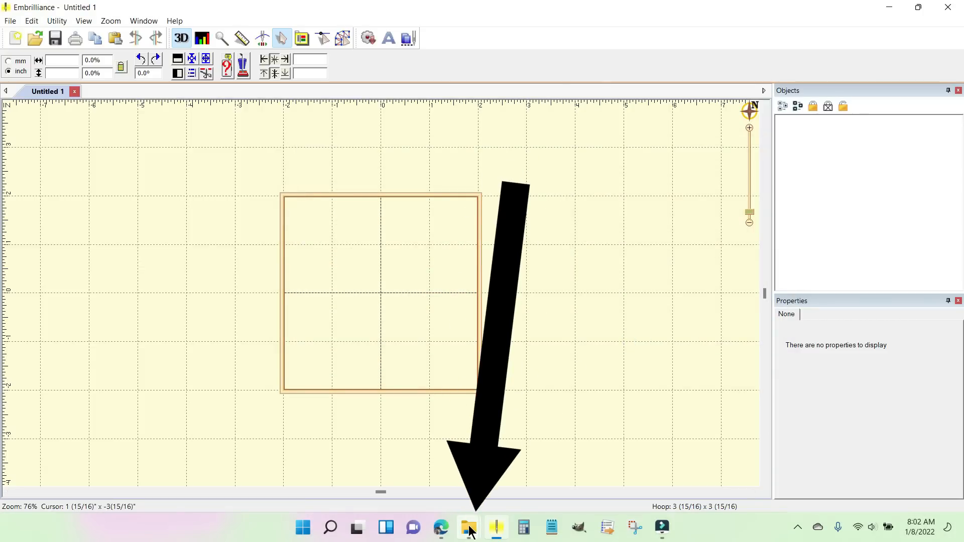
Step: Bring the HandmadeBy-4x4 design from the File Explorer folder into the Embrilliance hoop and minimize the folder window
mouse_move(471, 533)
click(567, 427)
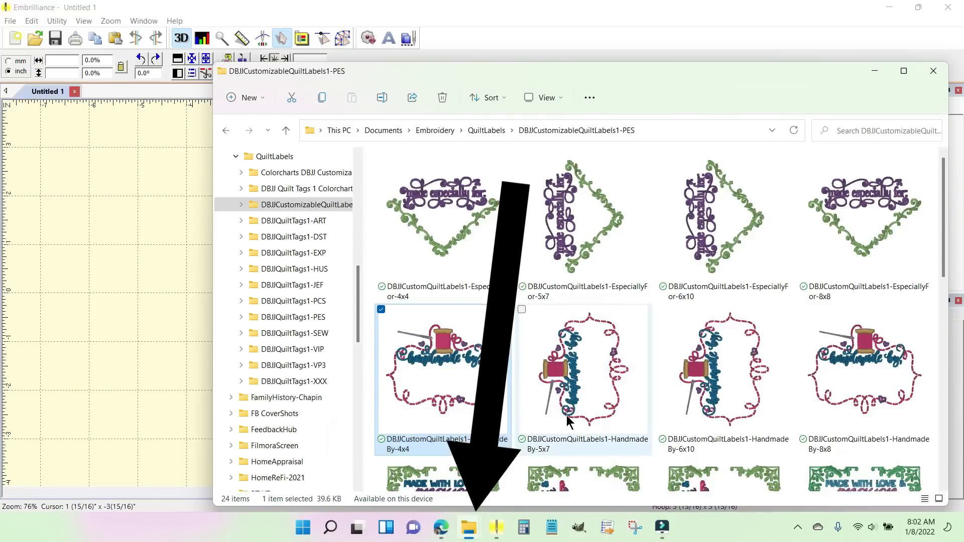
drag(577, 73, 792, 51)
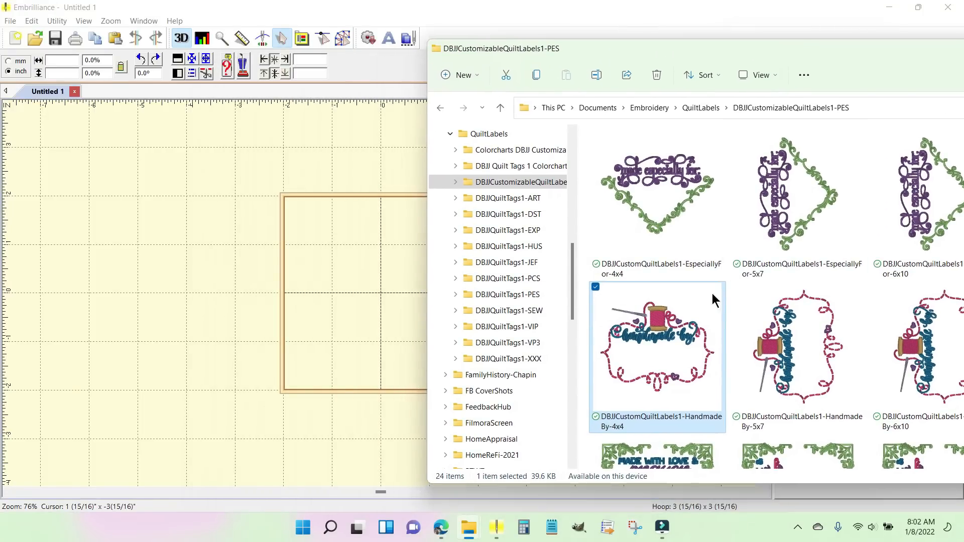
click(649, 350)
drag(650, 351, 366, 318)
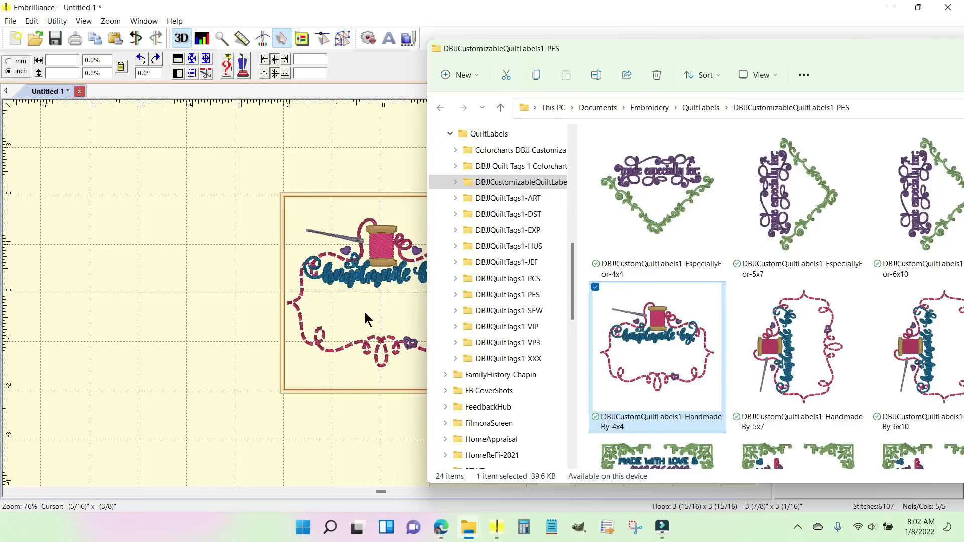
drag(835, 47, 618, 65)
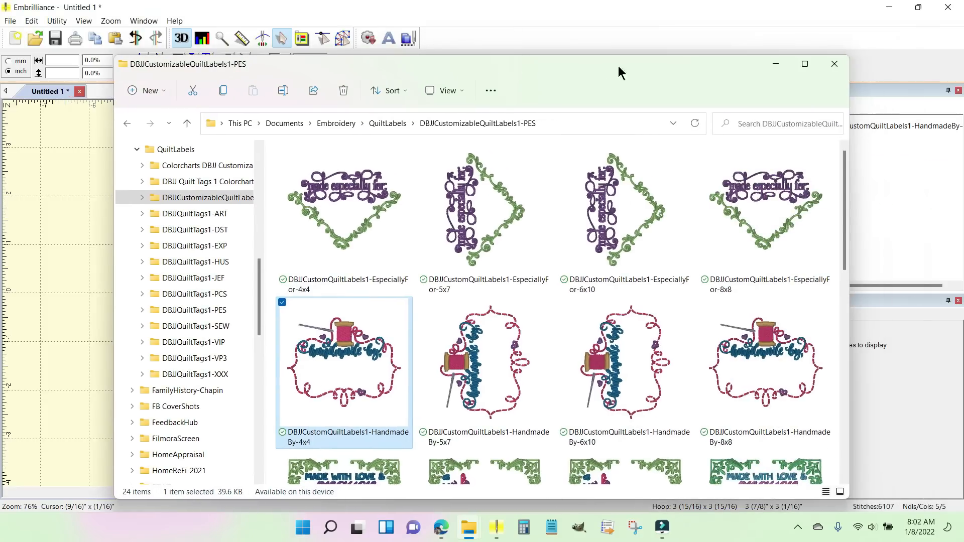
click(774, 65)
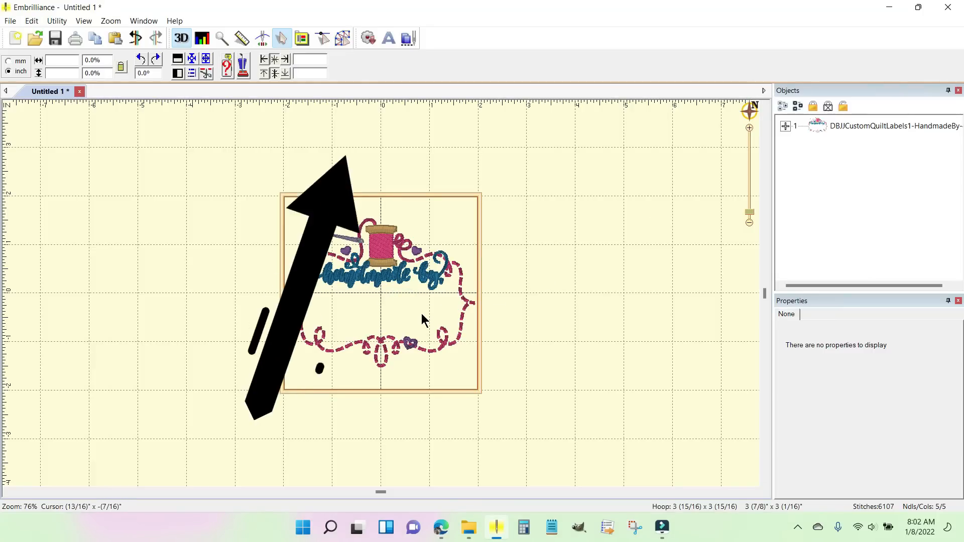
Step: Add a lettering object to the label and review its color, letters, stitch and notes properties
click(389, 41)
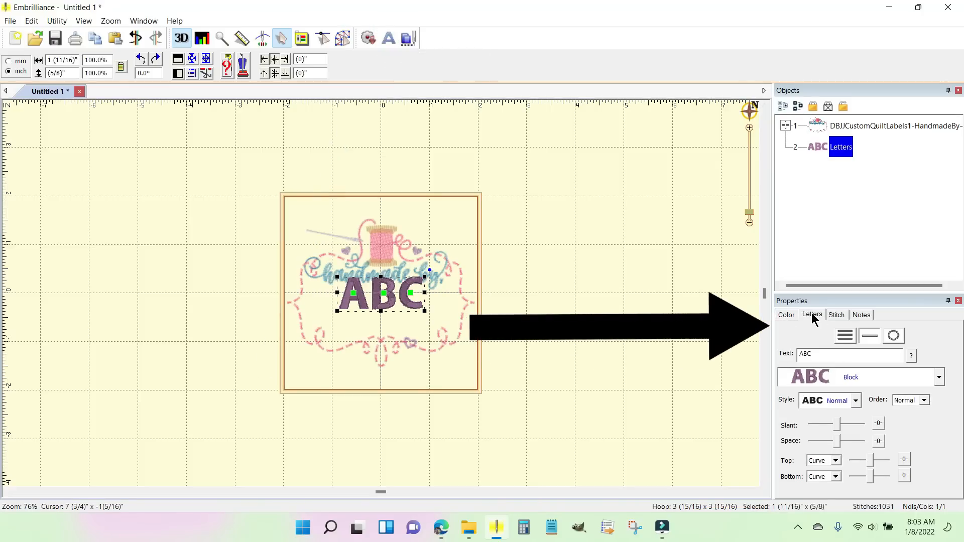
click(785, 316)
click(818, 315)
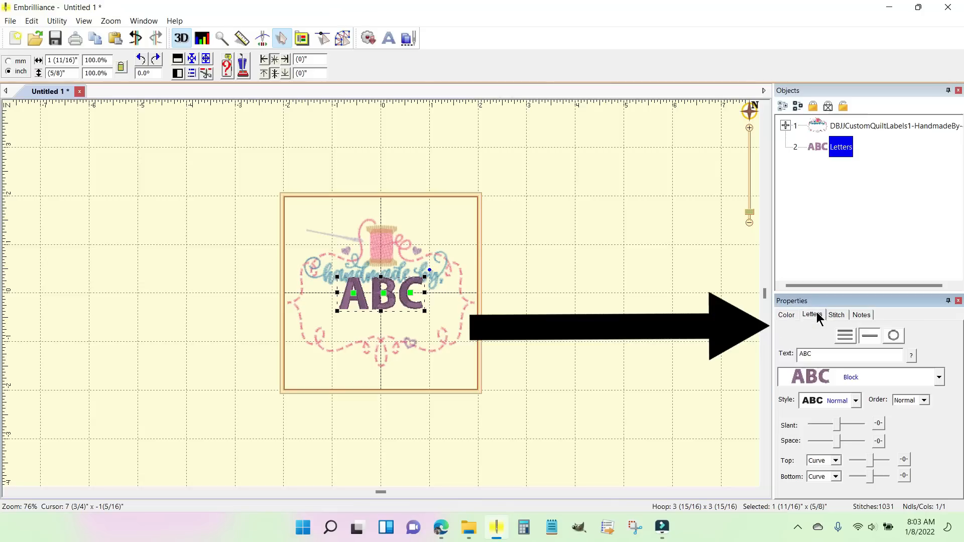
click(835, 315)
click(872, 315)
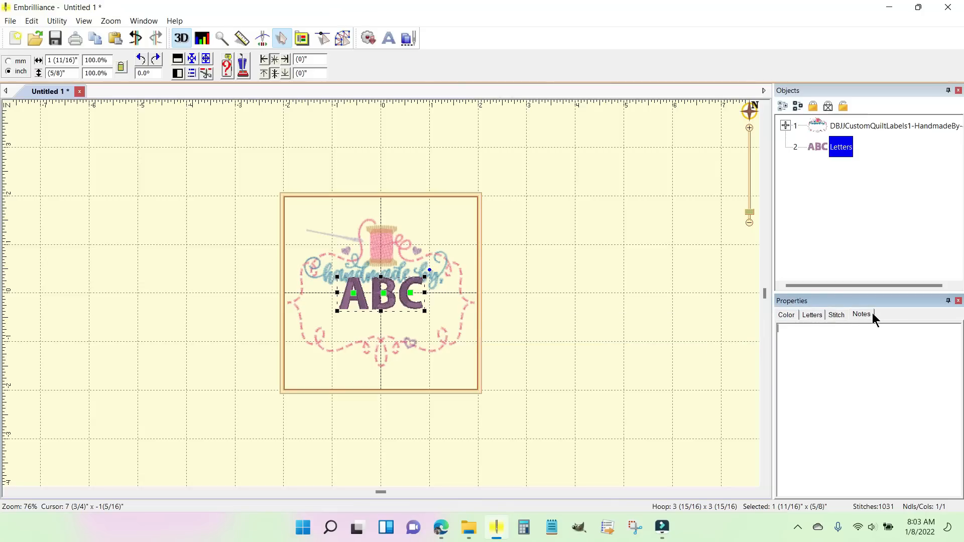
click(808, 316)
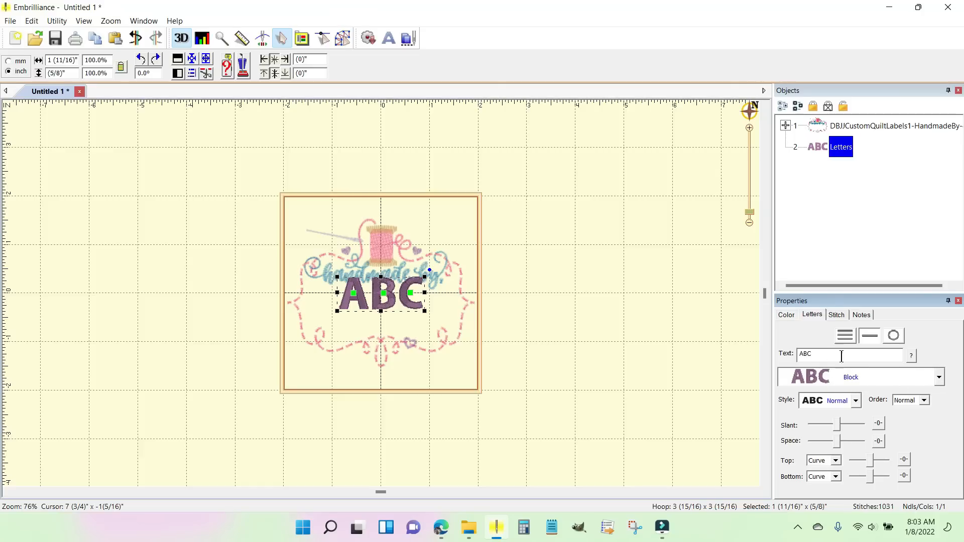
Step: Replace the lettering's ABC text with the quilt maker's full name
drag(824, 355, 783, 356)
key(Return)
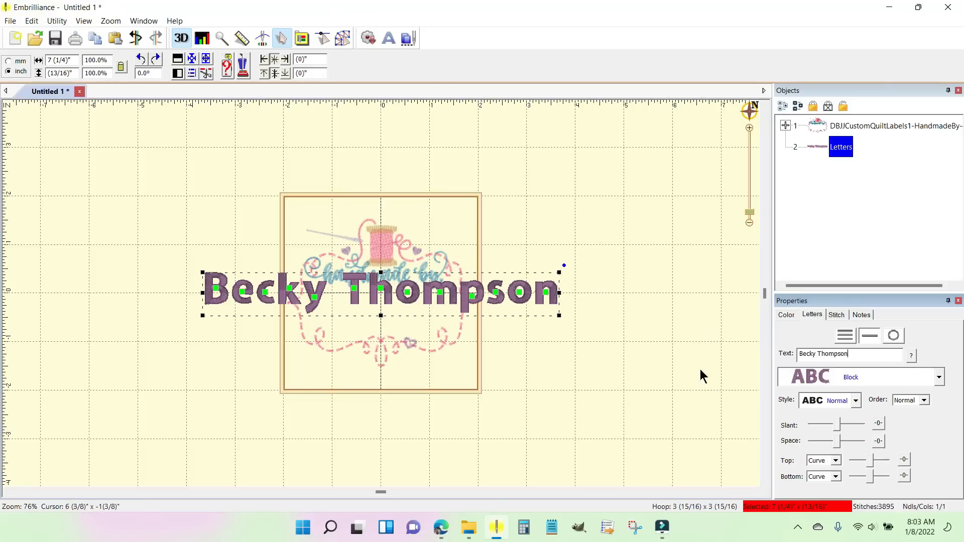
Step: Set the name lettering's font to DBJJCharlie Quarter inch and move the name down beneath the "handmade by" wording
click(938, 377)
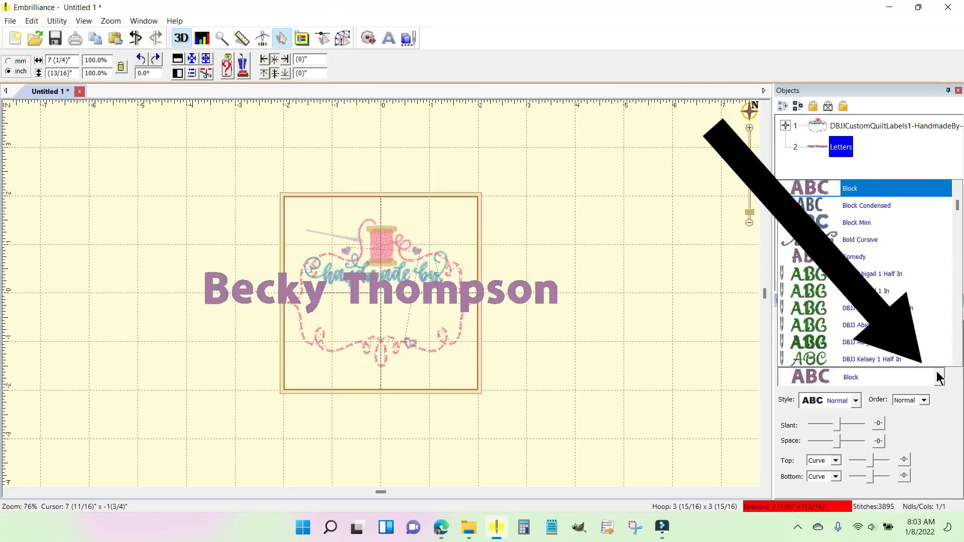
scroll(936, 368, down, 3)
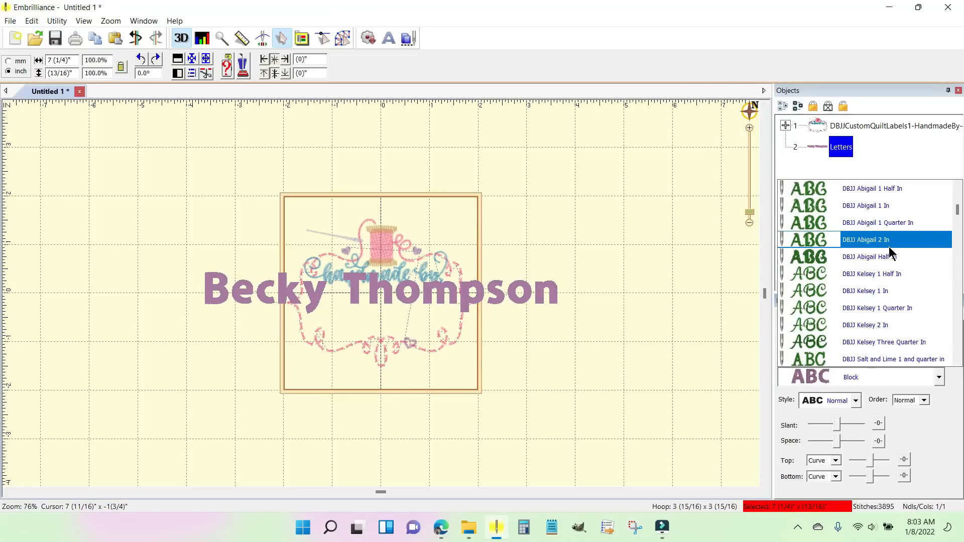
scroll(888, 248, down, 3)
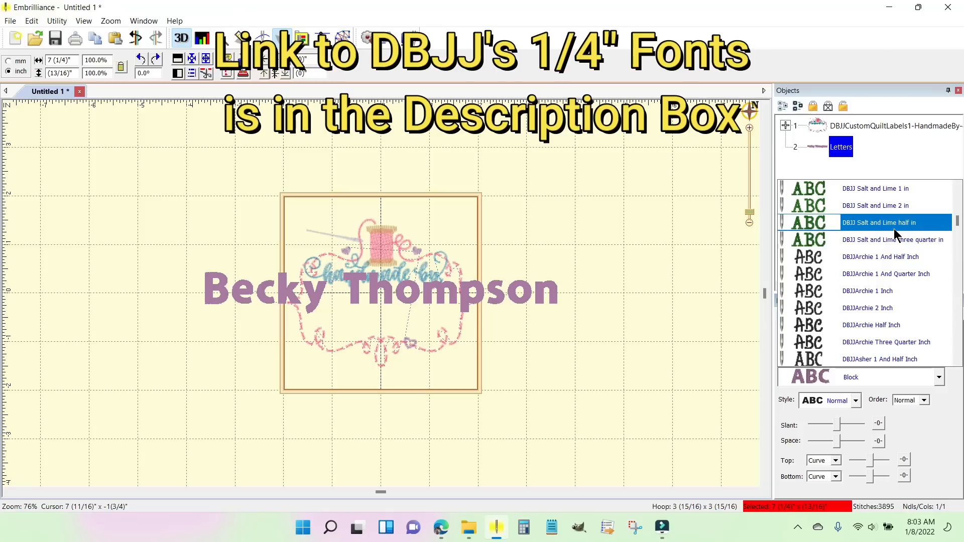
scroll(894, 233, up, 1)
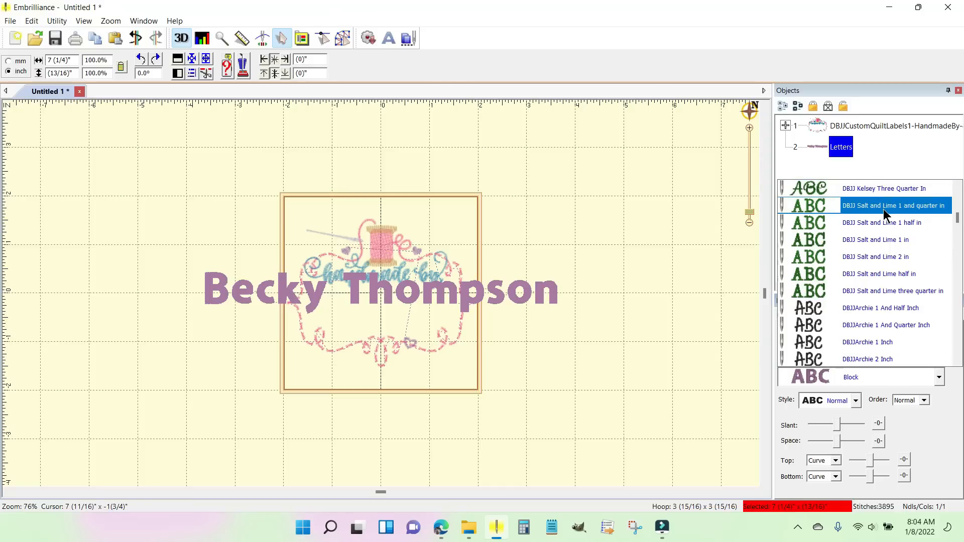
scroll(866, 209, down, 1)
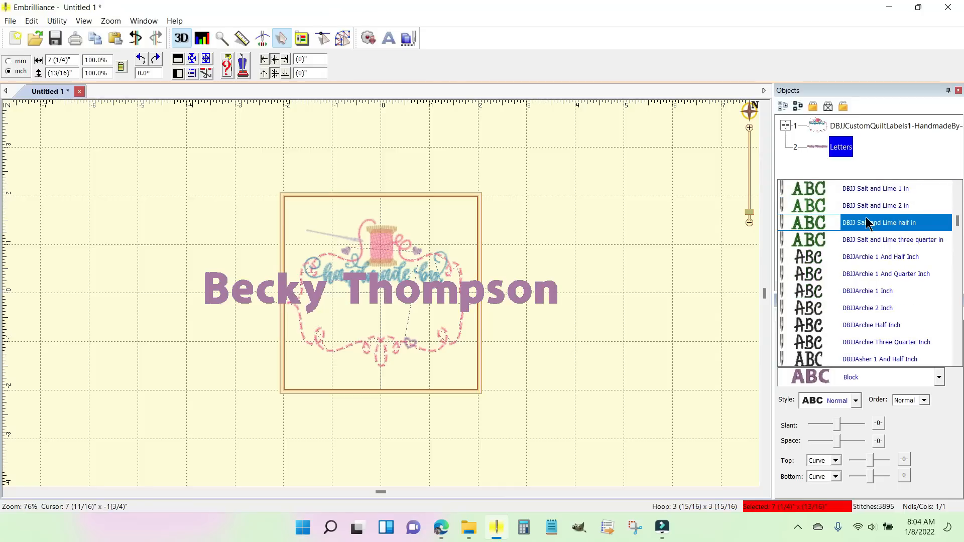
scroll(866, 223, down, 2)
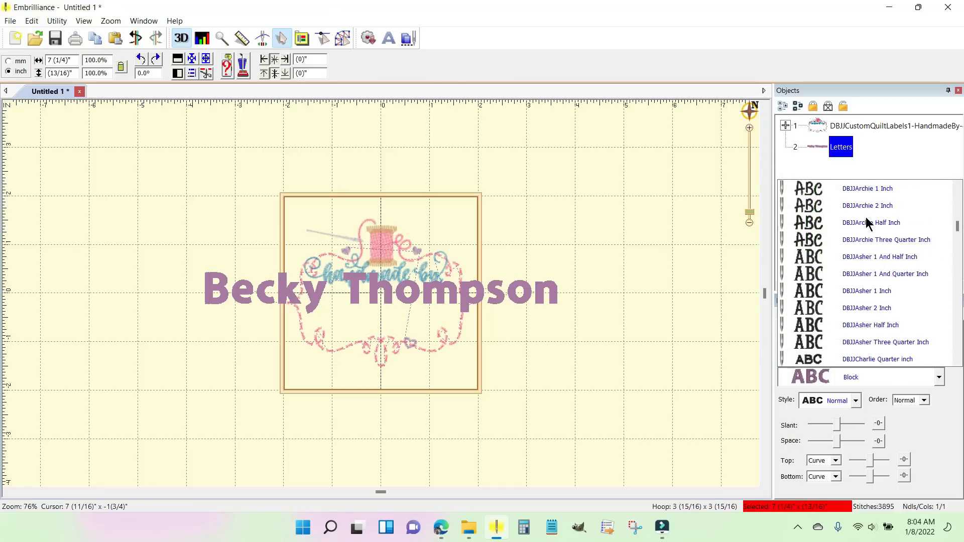
scroll(866, 222, down, 1)
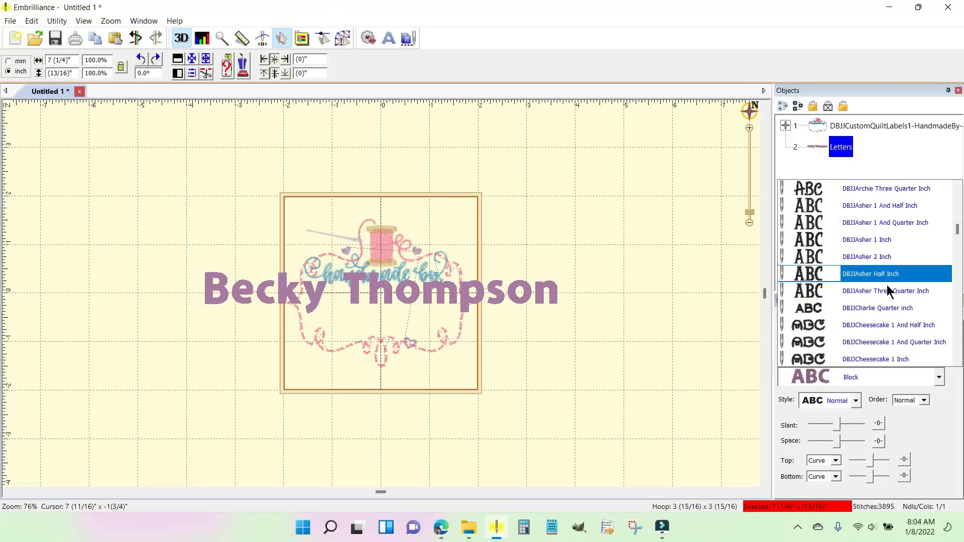
click(883, 311)
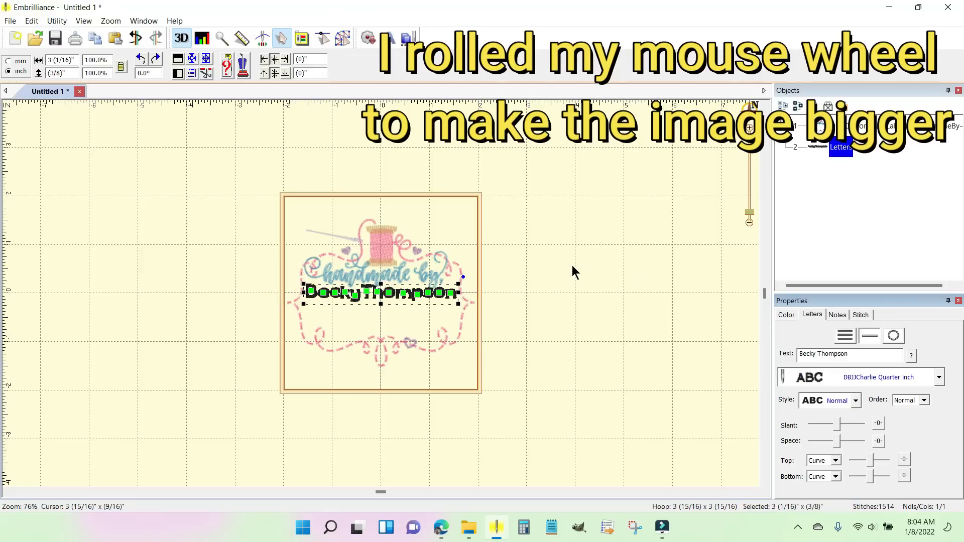
scroll(573, 271, up, 3)
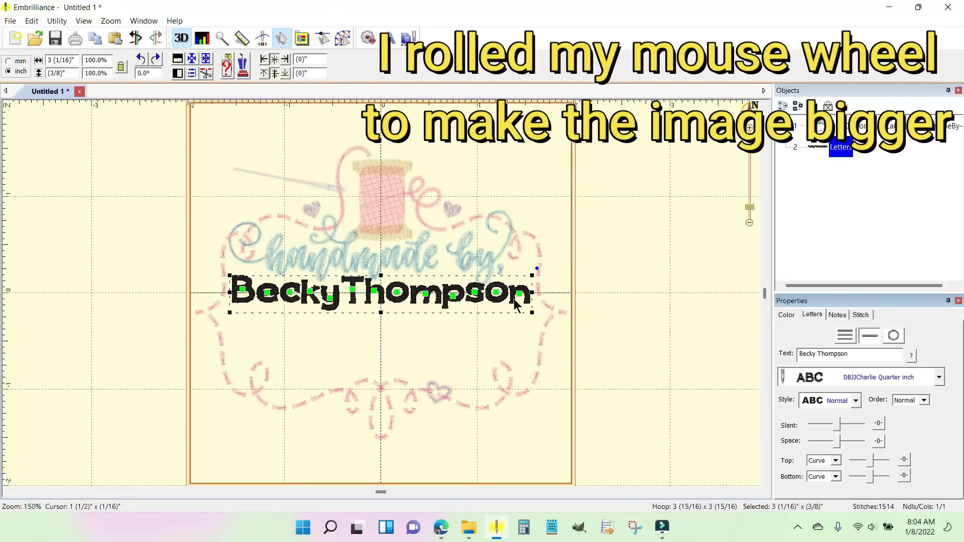
drag(446, 305, 447, 326)
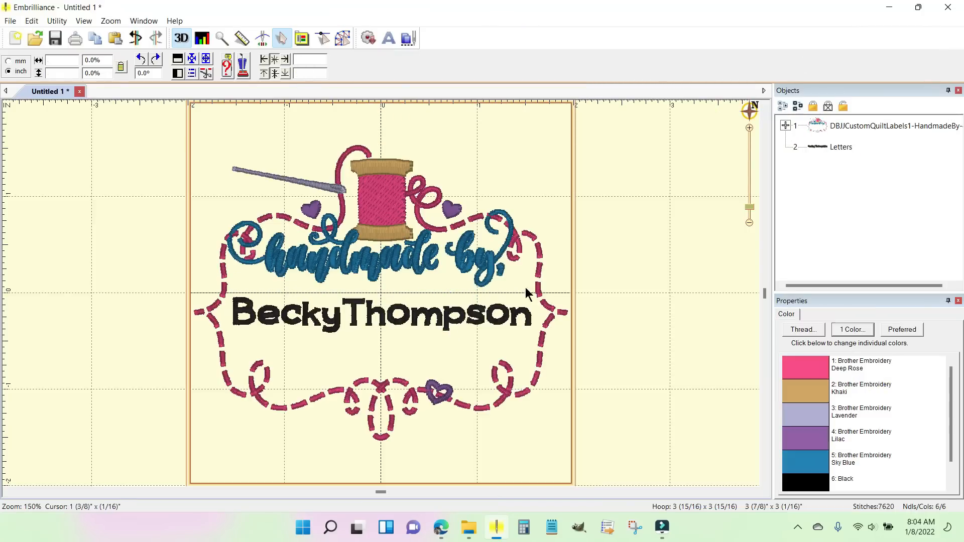
Step: Change the name lettering's font to DBJJFrederick quarter inch
click(481, 320)
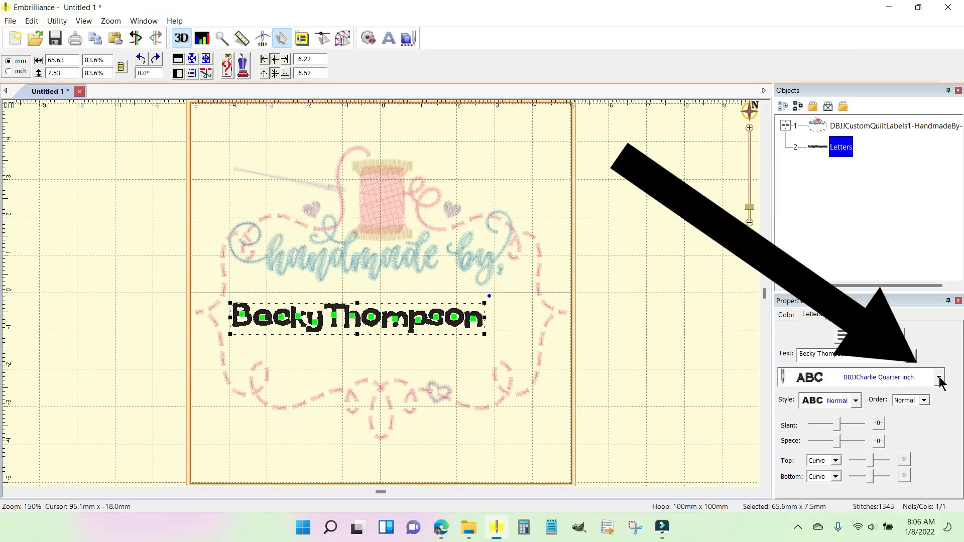
click(939, 377)
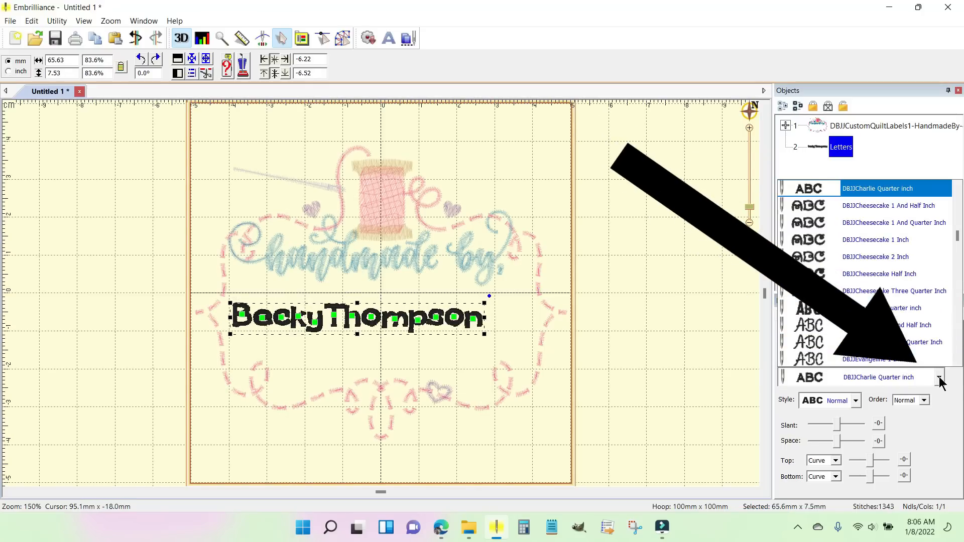
scroll(901, 296, down, 3)
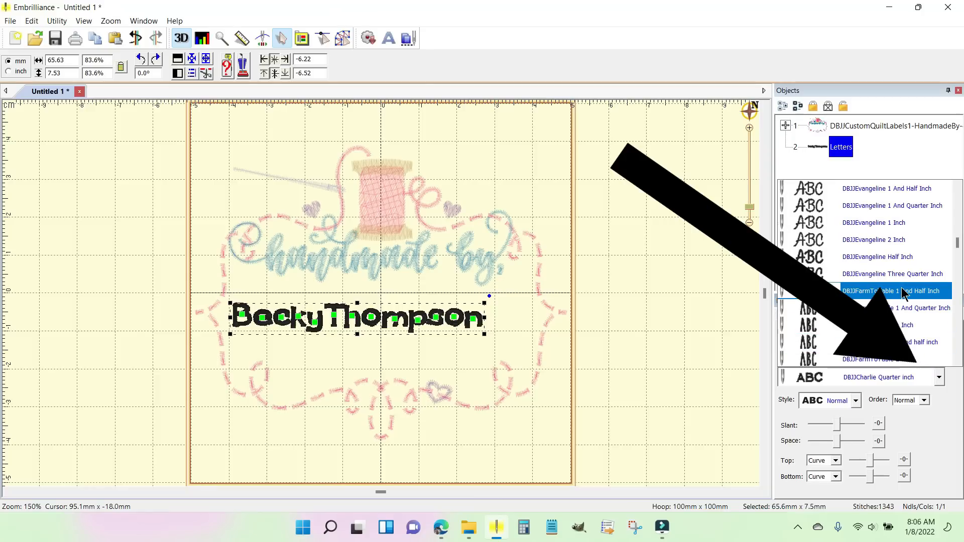
scroll(901, 292, down, 1)
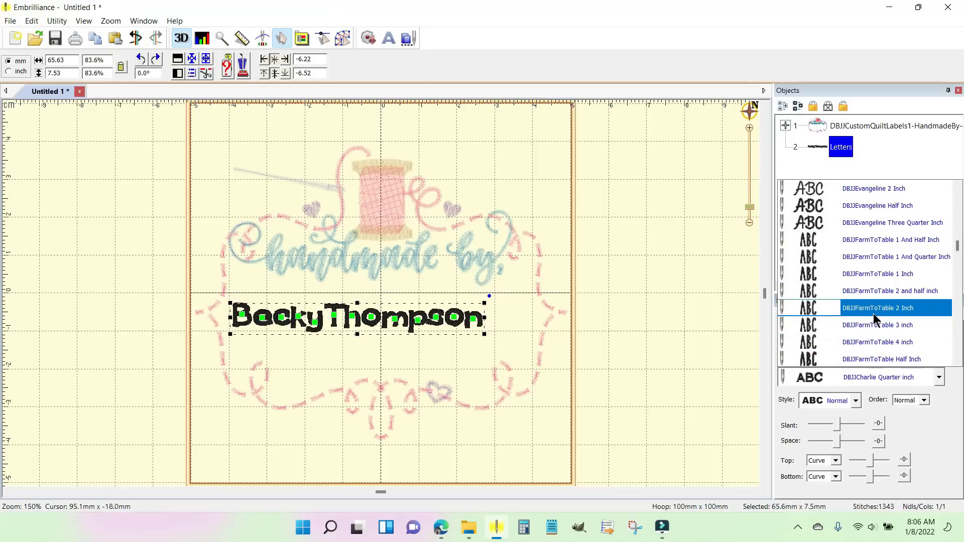
scroll(902, 293, down, 4)
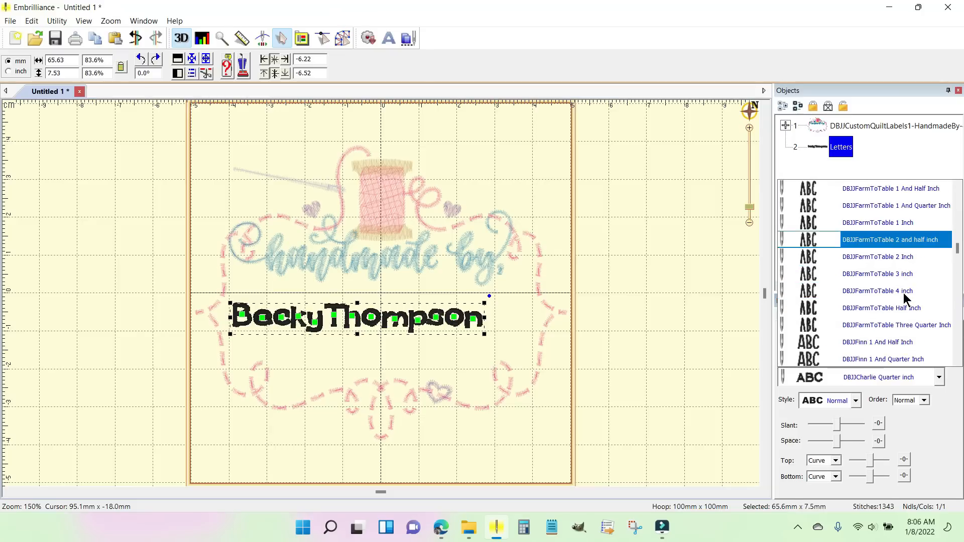
scroll(895, 295, down, 2)
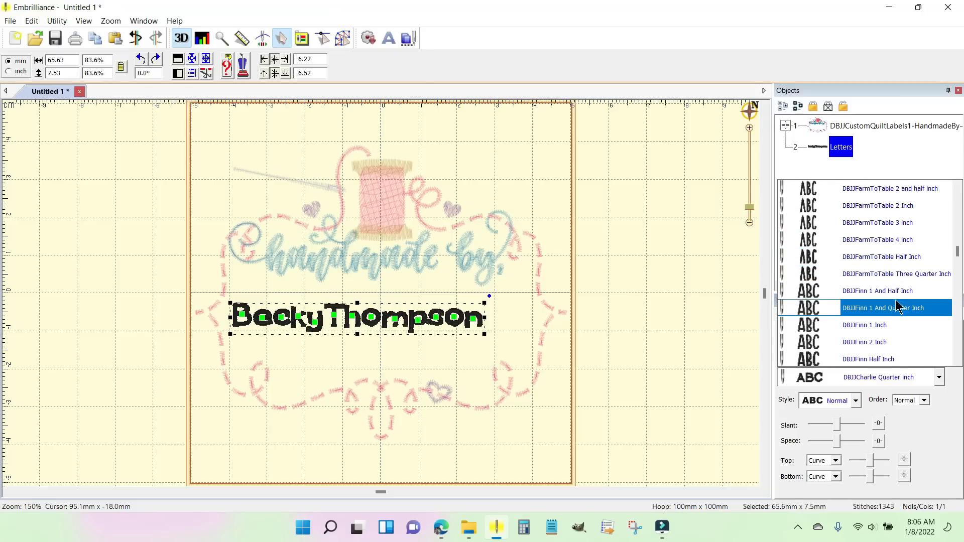
scroll(896, 312, down, 3)
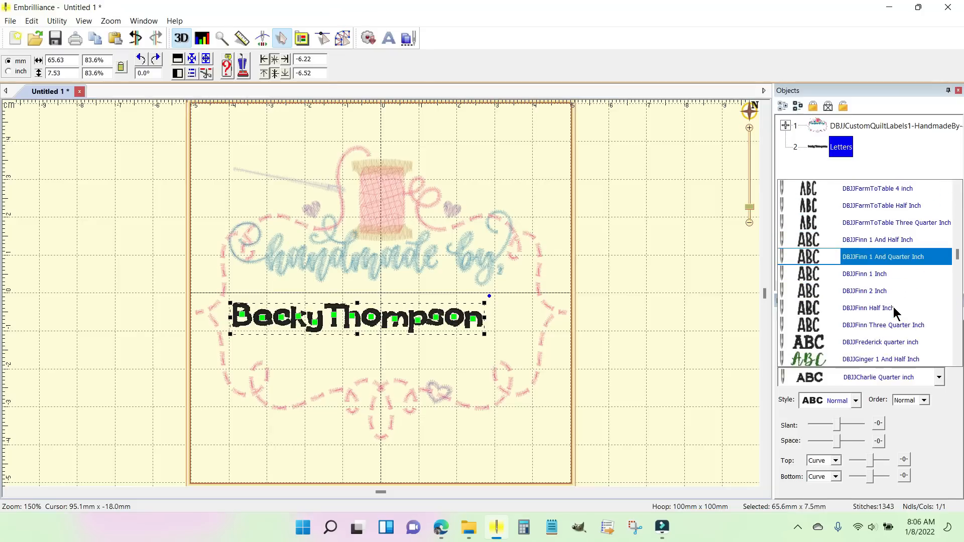
click(876, 344)
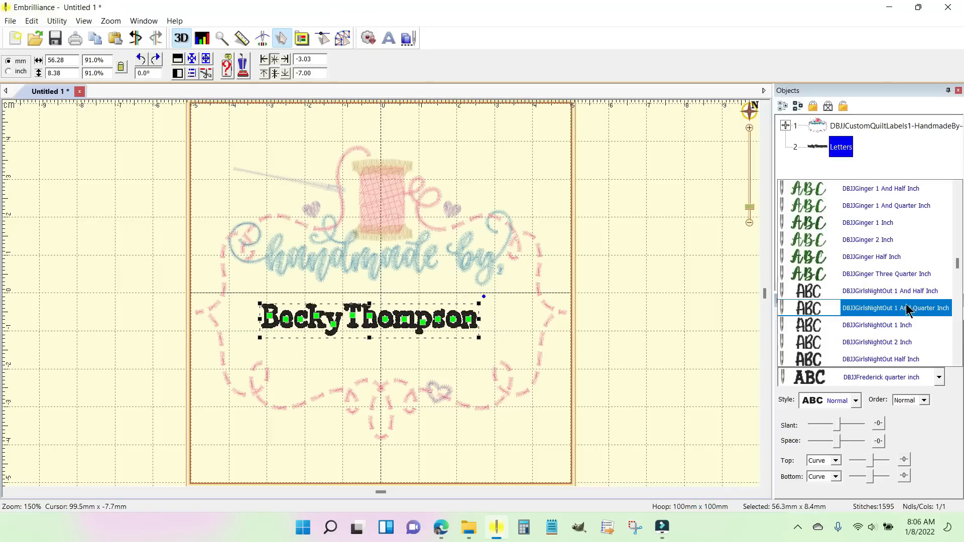
Step: Change the name lettering's font to DBJJLemonDrop Quarter inch
scroll(866, 297, up, 4)
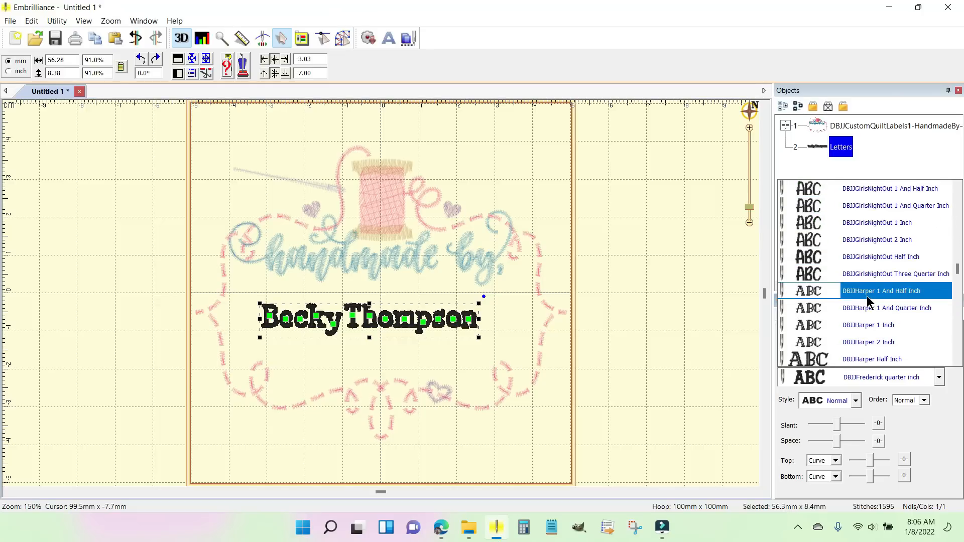
scroll(866, 296, down, 5)
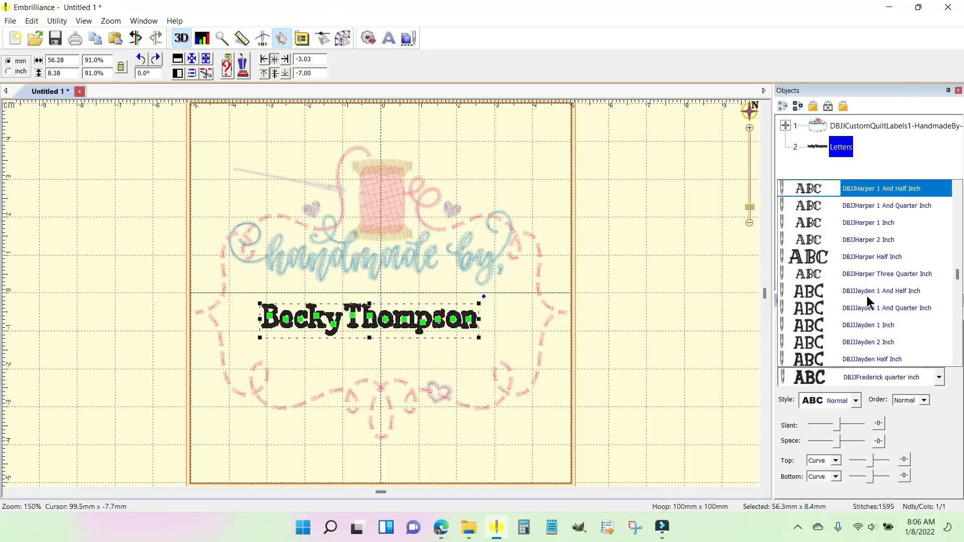
scroll(866, 296, down, 3)
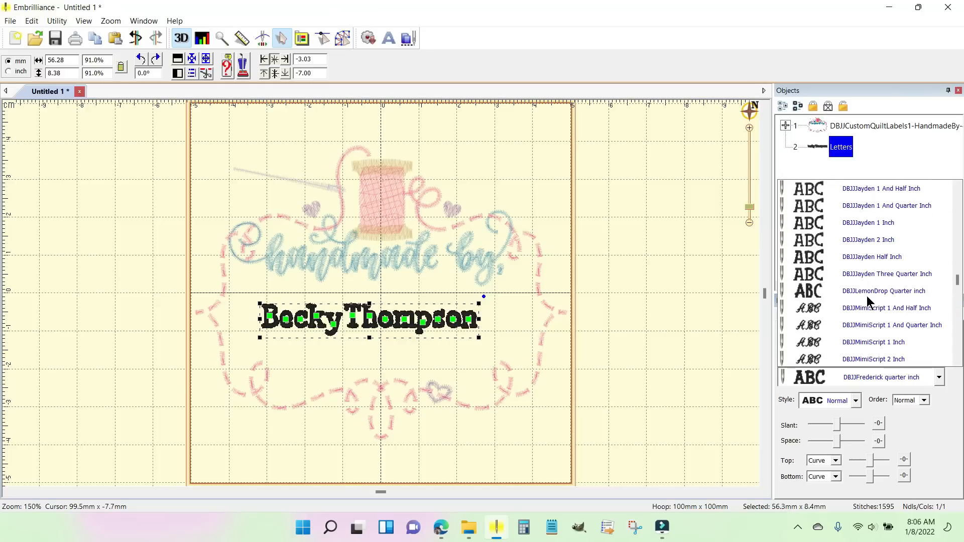
scroll(866, 295, down, 3)
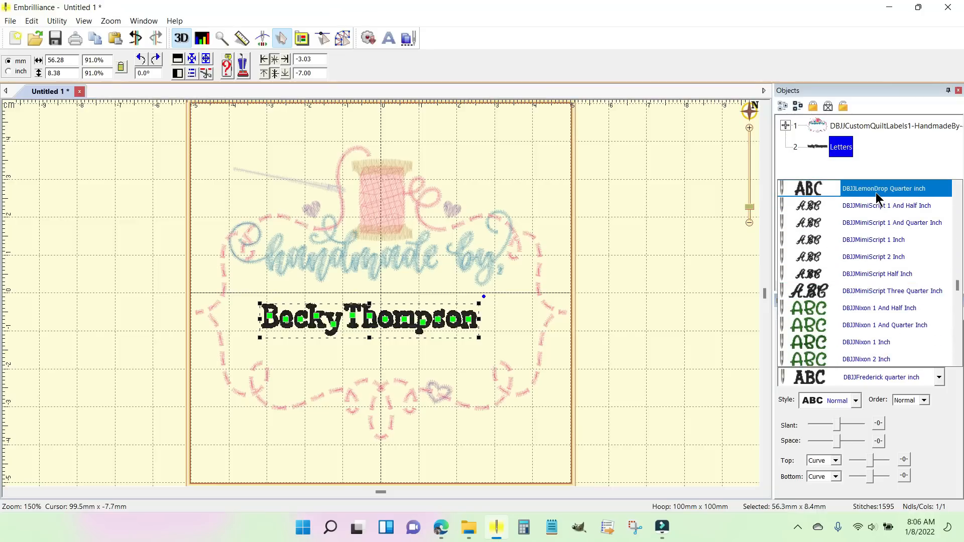
click(876, 196)
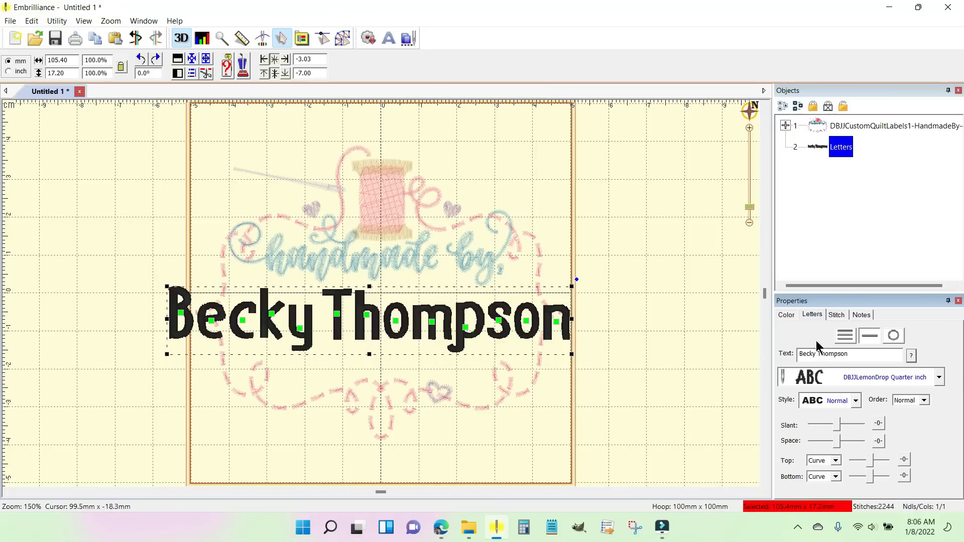
Step: Scale the name down to about 65 mm wide and place it inside the label frame beneath the "handmade by" wording
drag(571, 288, 421, 311)
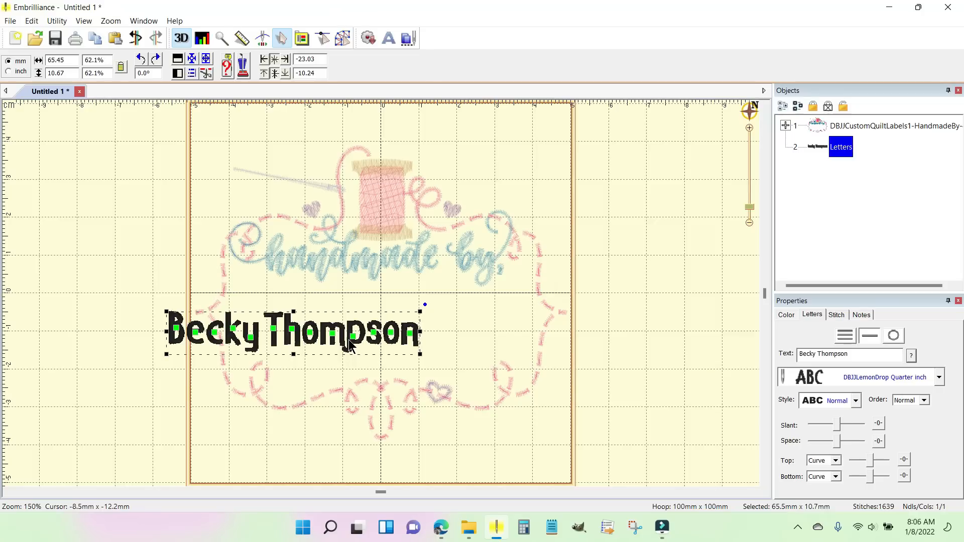
drag(357, 345, 433, 322)
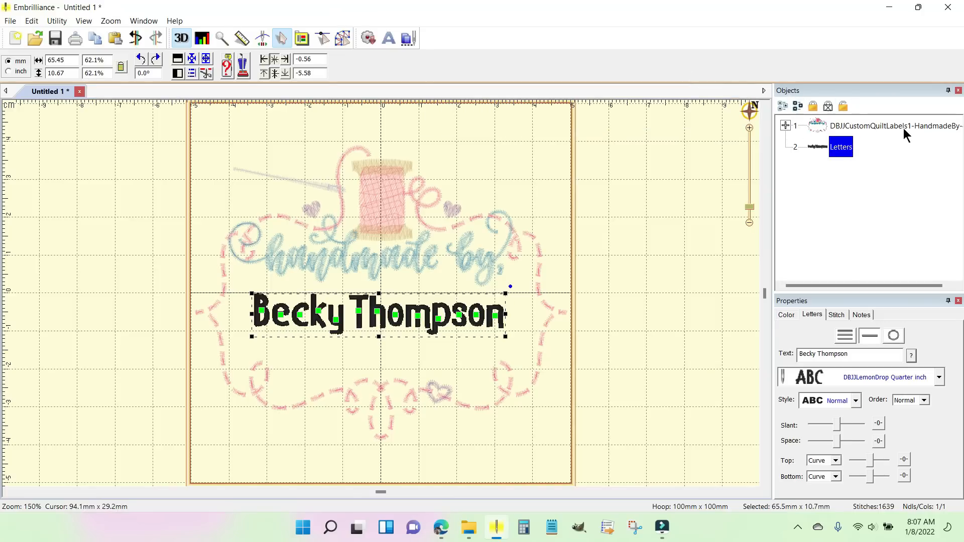
Step: Center the name lettering in the hoop, then move it down about 6 mm so it sits beneath the "handmade by" wording
click(858, 127)
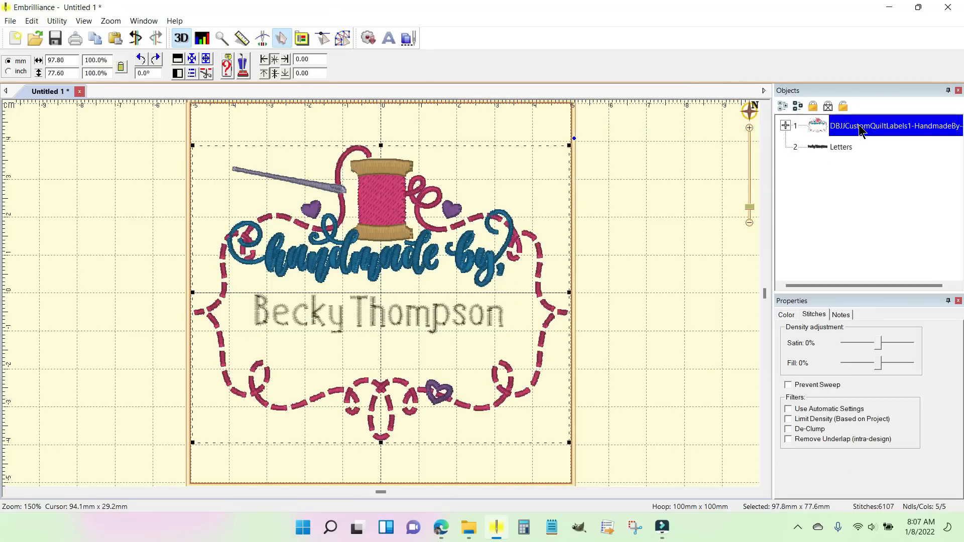
click(840, 148)
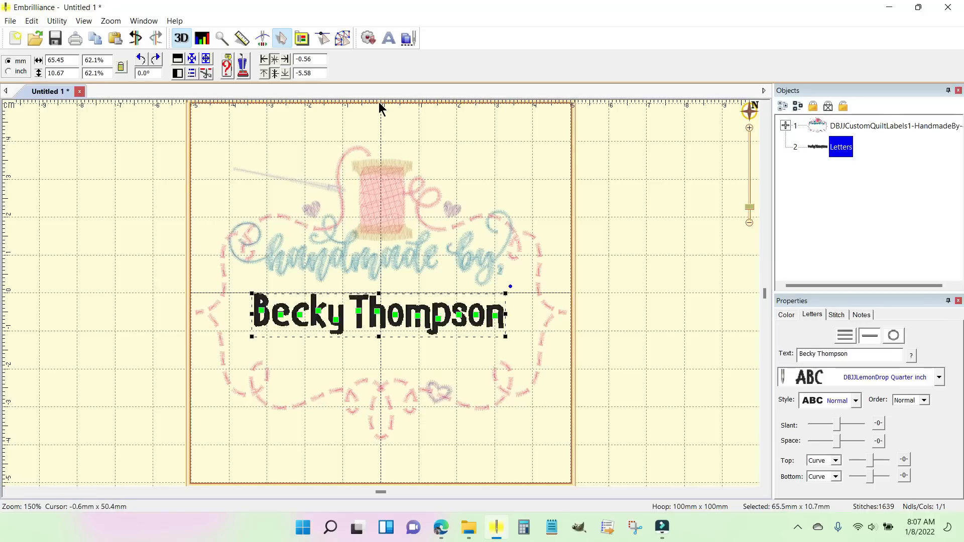
click(192, 58)
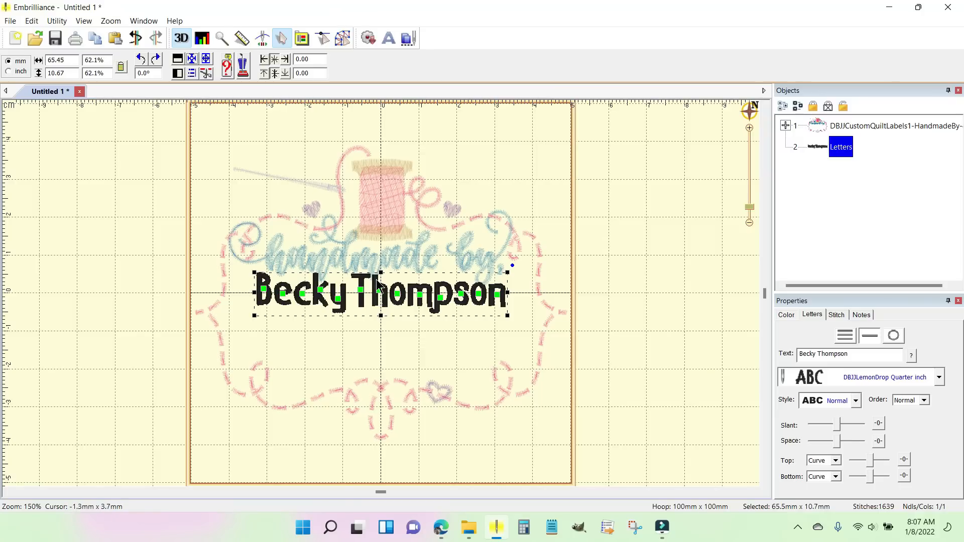
drag(376, 279, 379, 304)
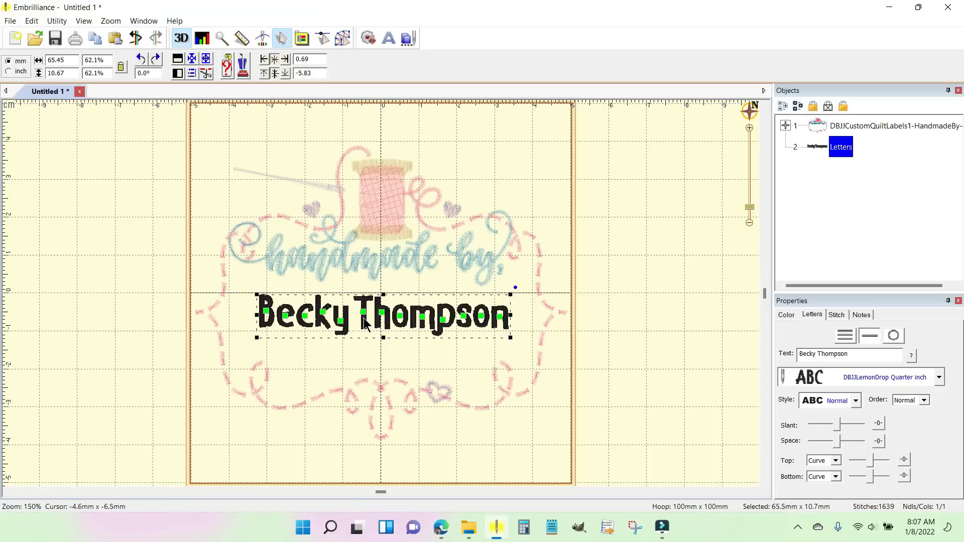
click(645, 254)
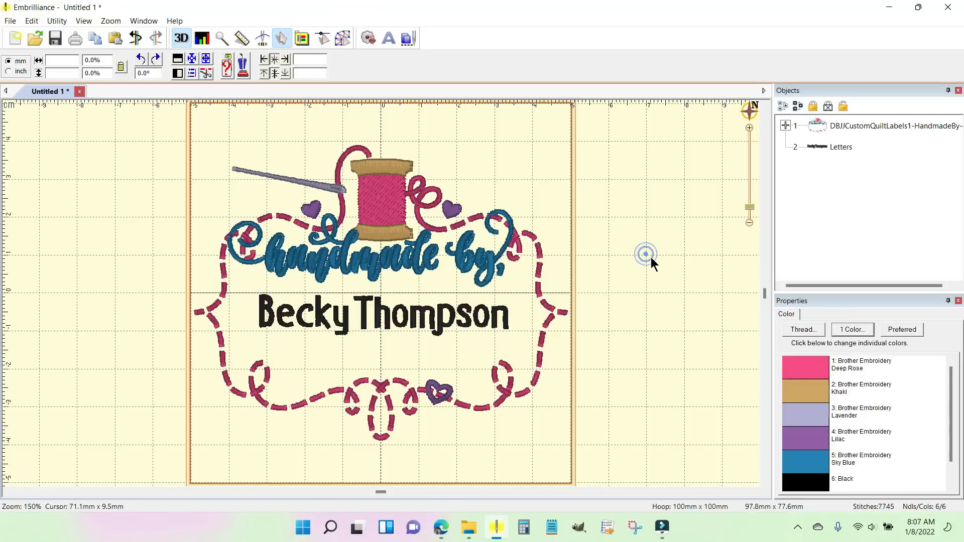
click(384, 313)
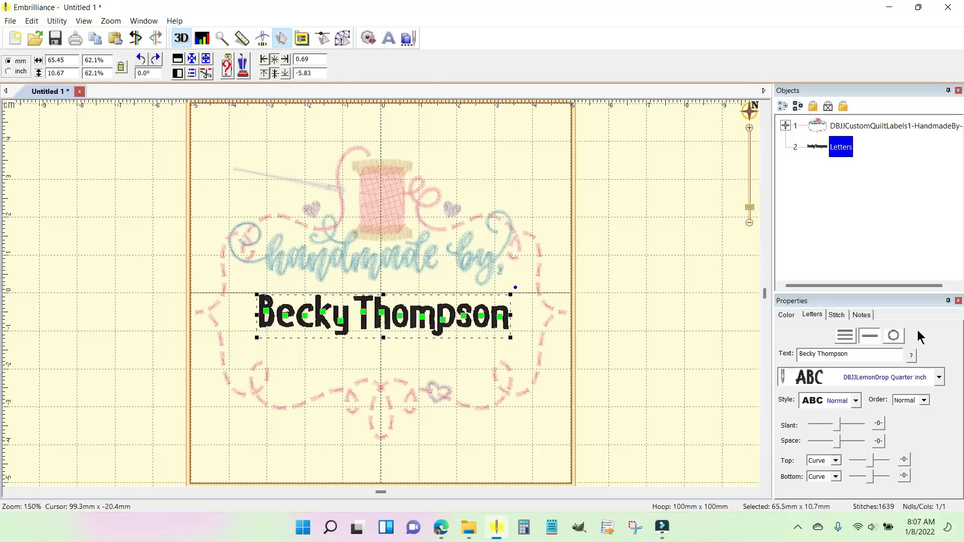
click(641, 226)
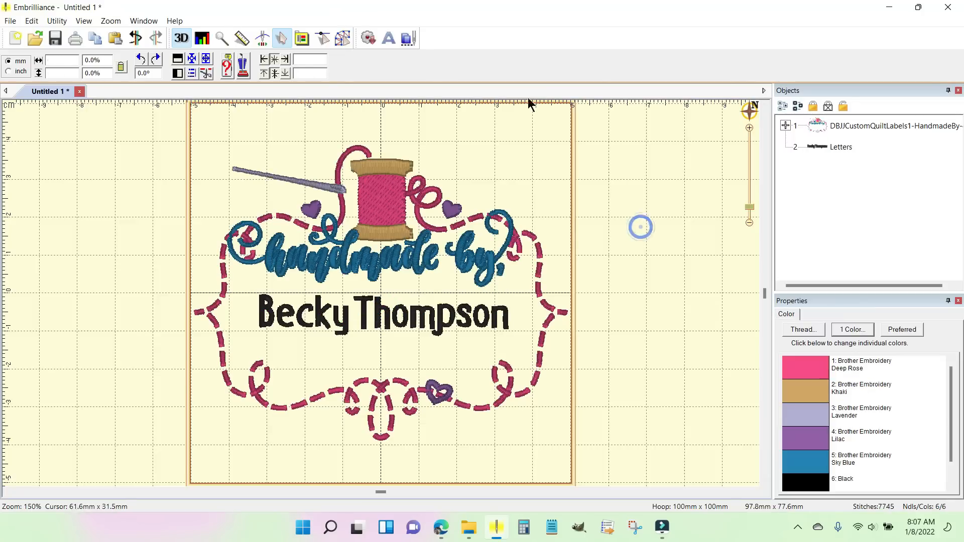
Step: Add a second lettering object to the label and set its font to DBJJOctavia Quarter inch
click(388, 37)
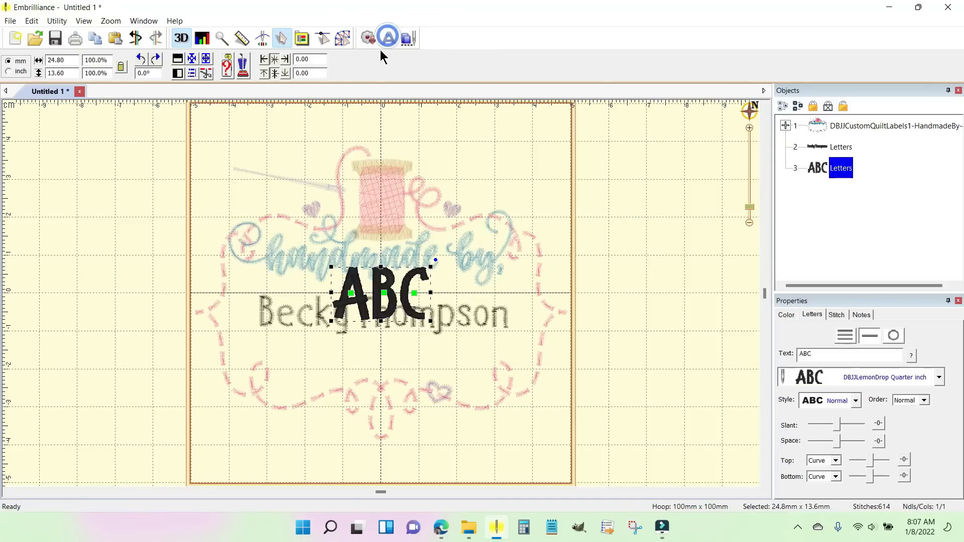
click(938, 377)
scroll(887, 300, down, 3)
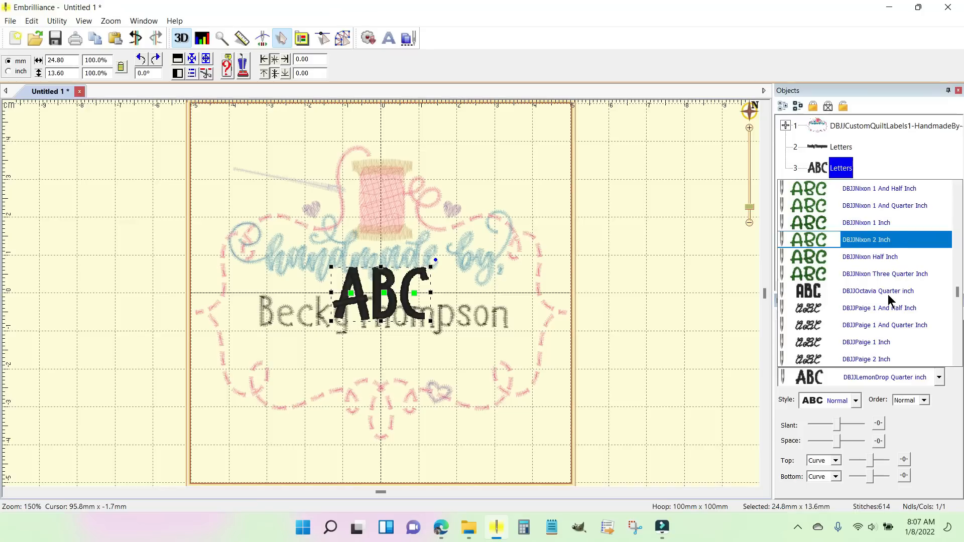
click(876, 294)
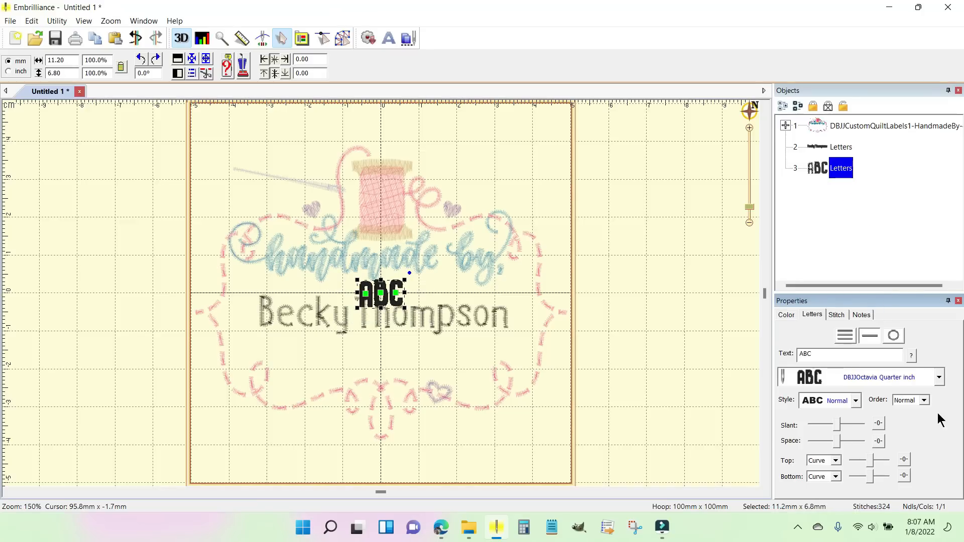
Step: Change the second lettering object's font to DBJJTacoTuesday Quarter inch
click(938, 377)
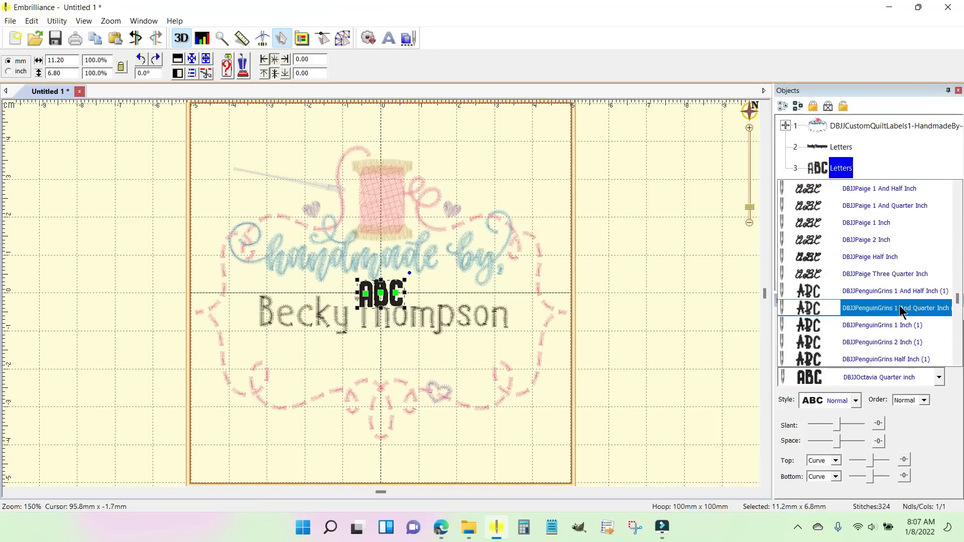
scroll(900, 311, down, 5)
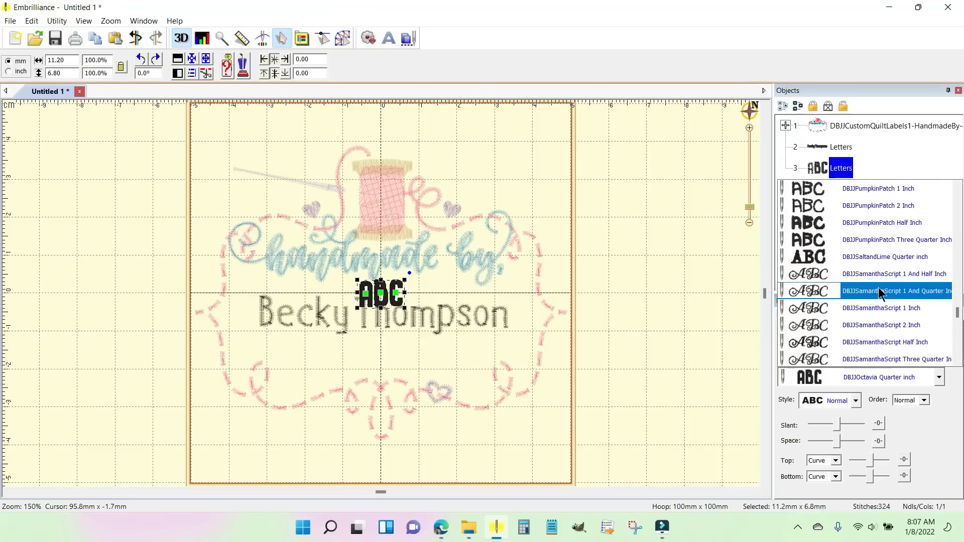
scroll(879, 292, down, 2)
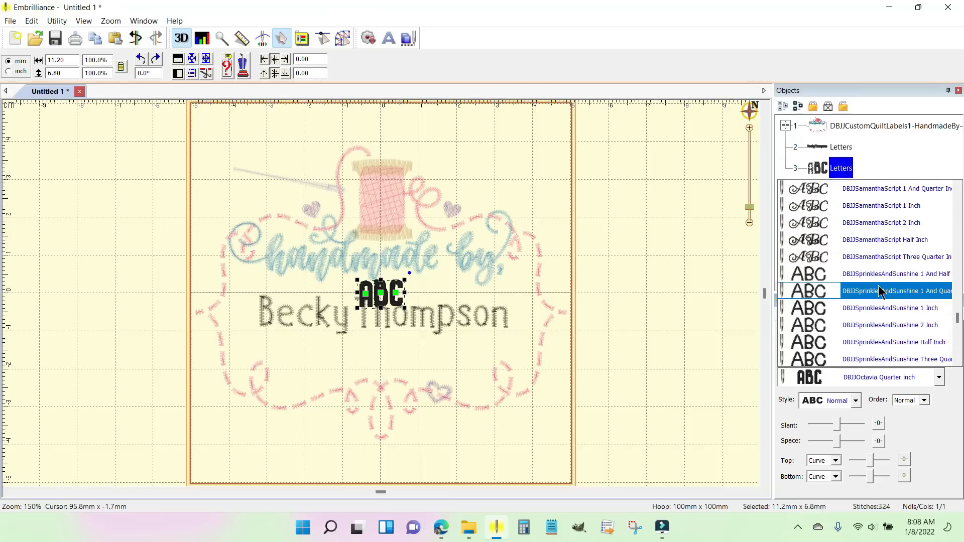
scroll(879, 290, down, 1)
scroll(881, 301, down, 1)
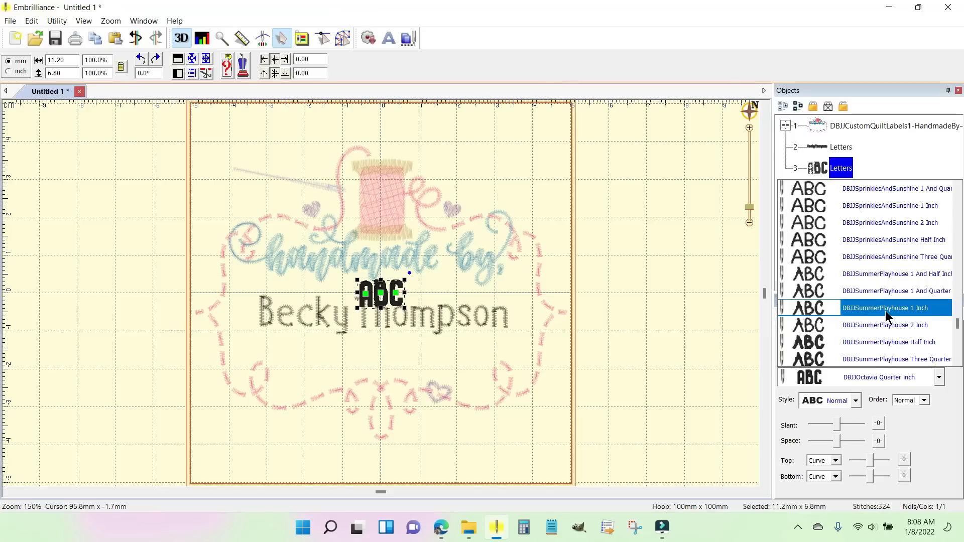
scroll(885, 317, down, 1)
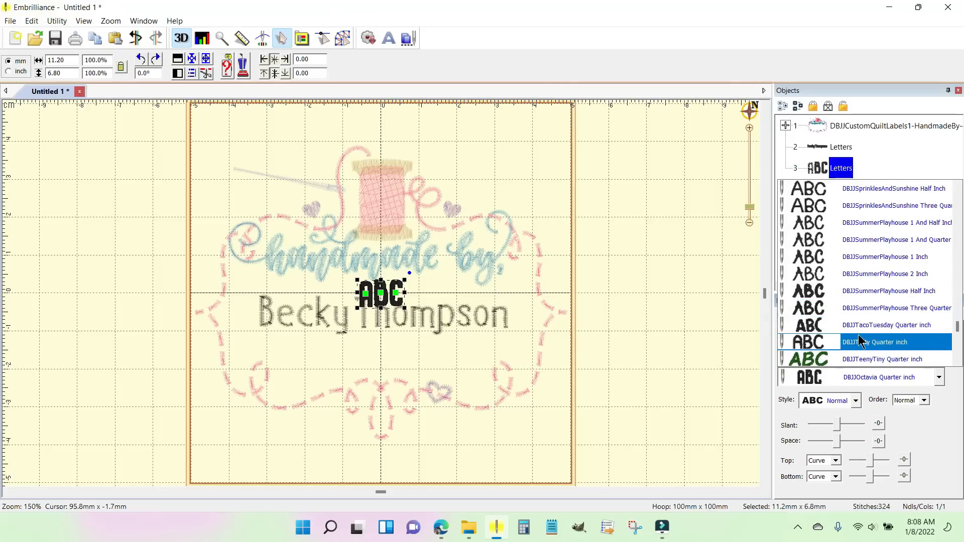
click(893, 326)
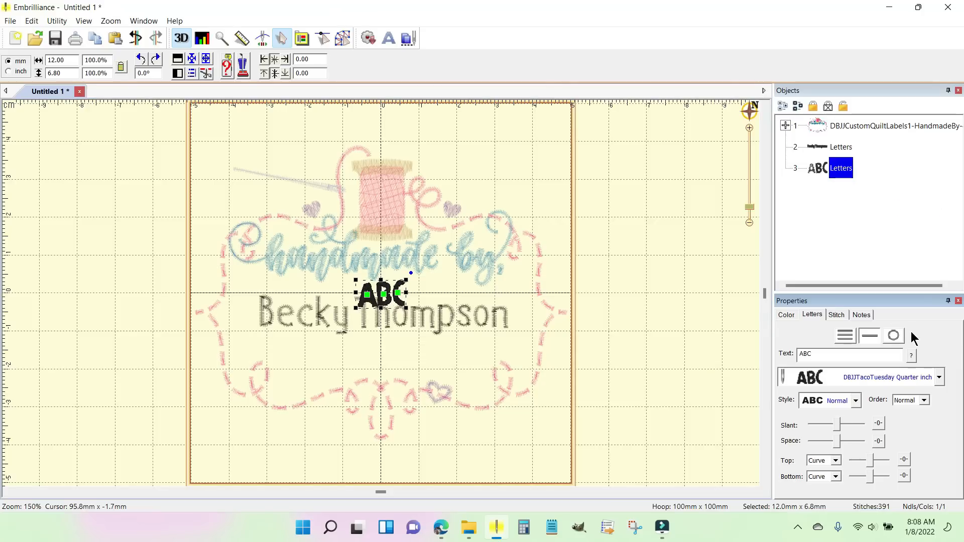
Step: Set the second lettering's text to "January 2022" and move it down about 16 mm so it sits beneath the name
double_click(821, 353)
text(January 2022)
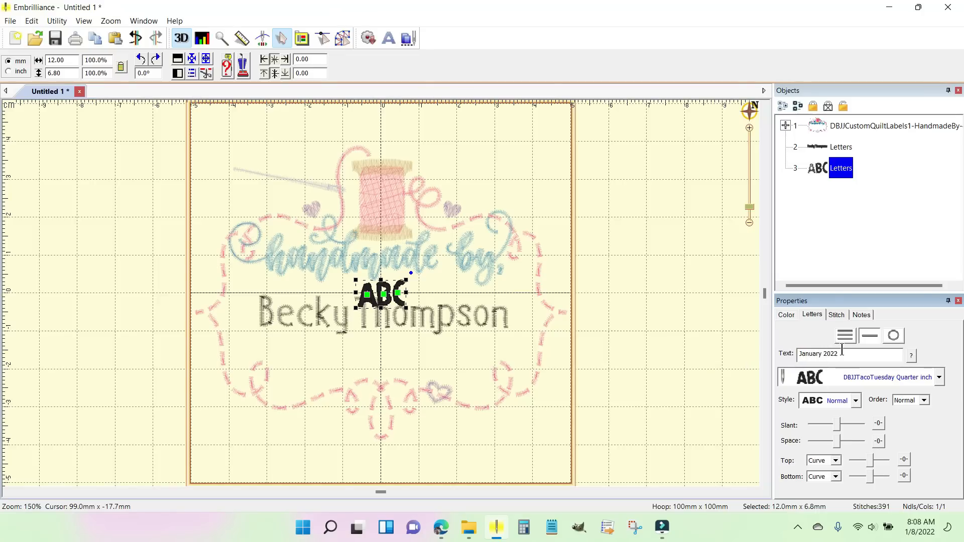
key(Return)
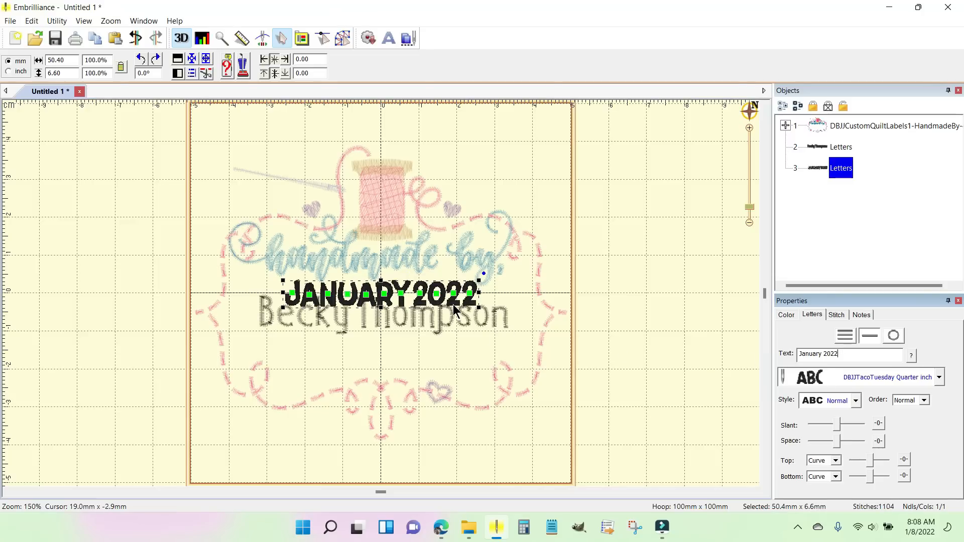
drag(452, 303, 451, 362)
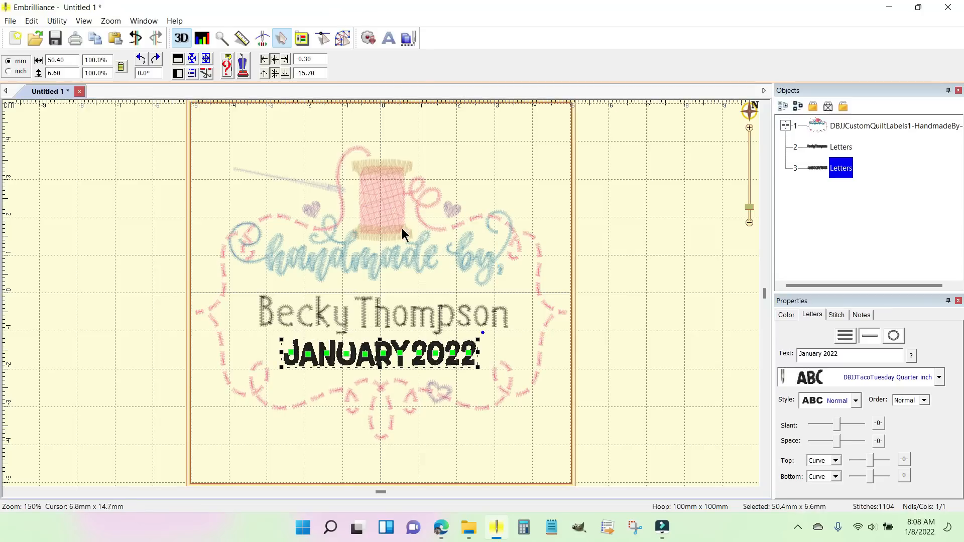
Step: Try to center-align the label design and both lettering objects horizontally and vertically, and undo the alignment
shift+click(844, 124)
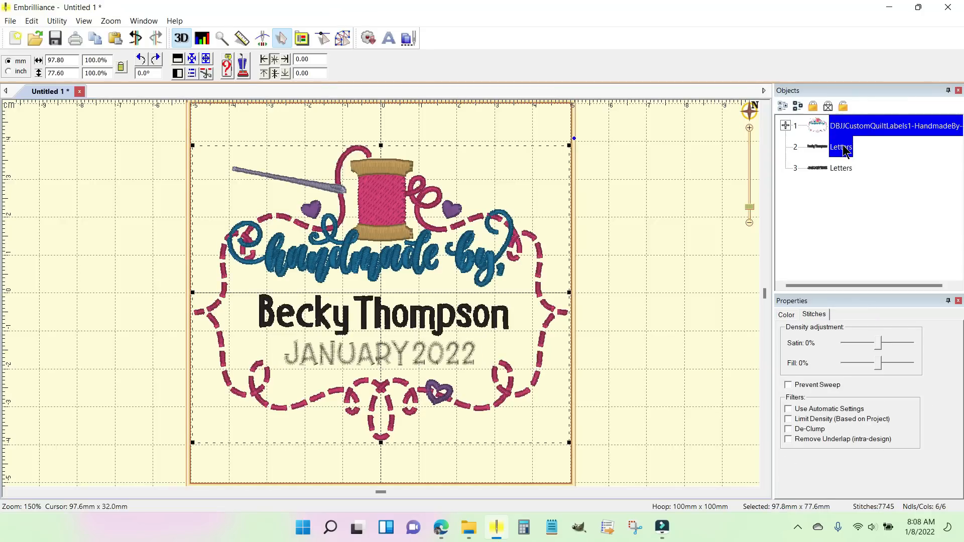
ctrl+click(837, 168)
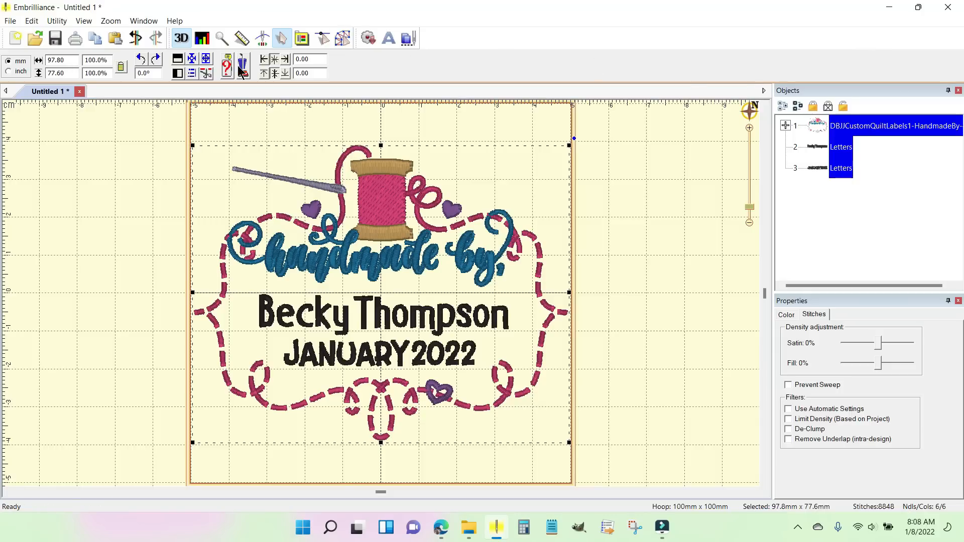
click(191, 74)
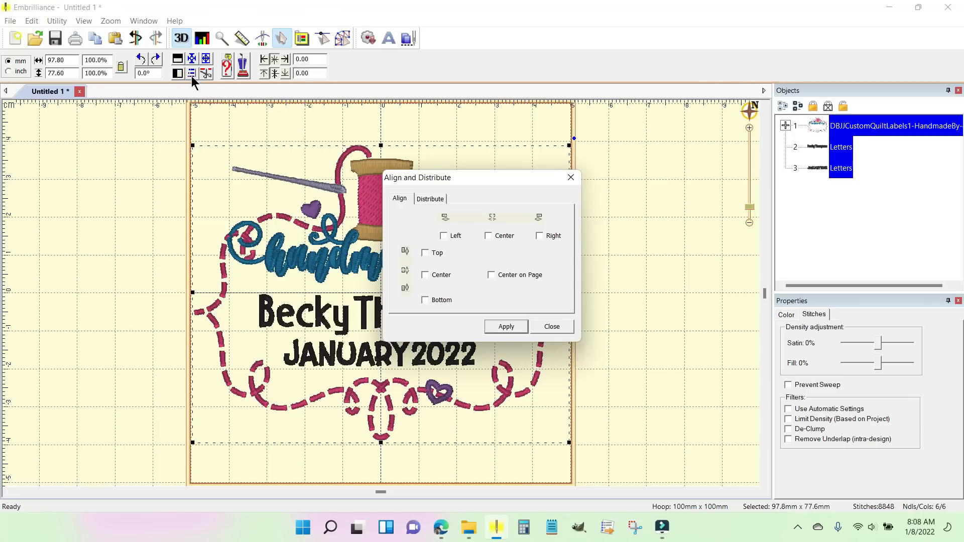
click(488, 236)
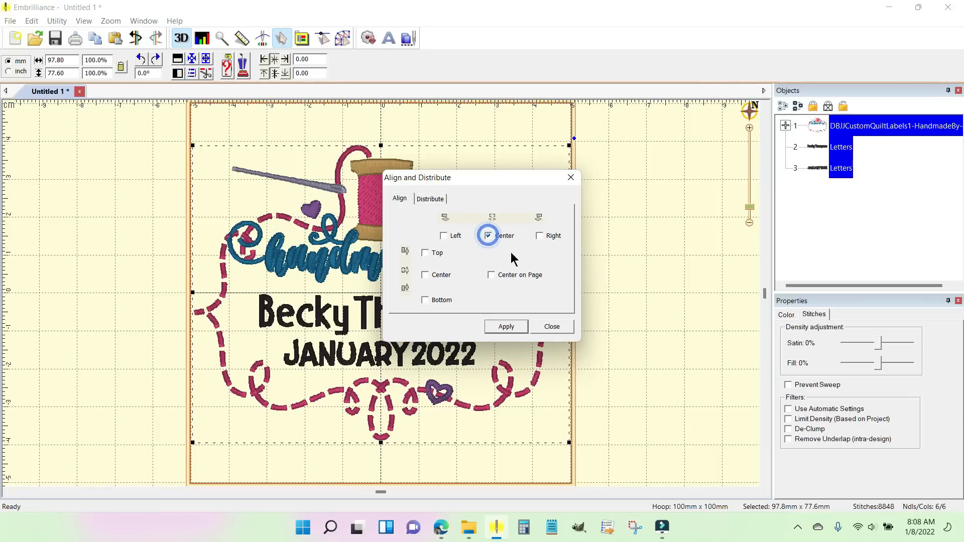
click(425, 275)
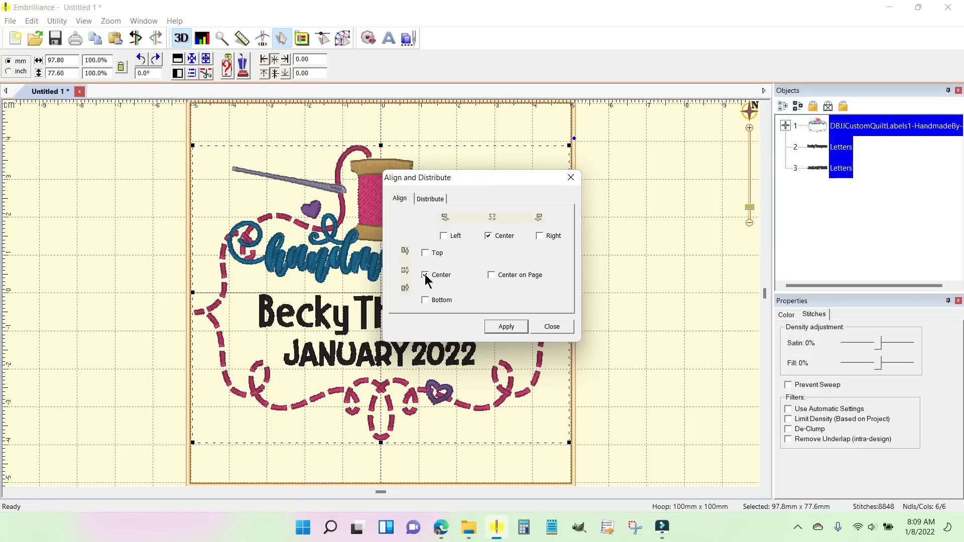
click(507, 327)
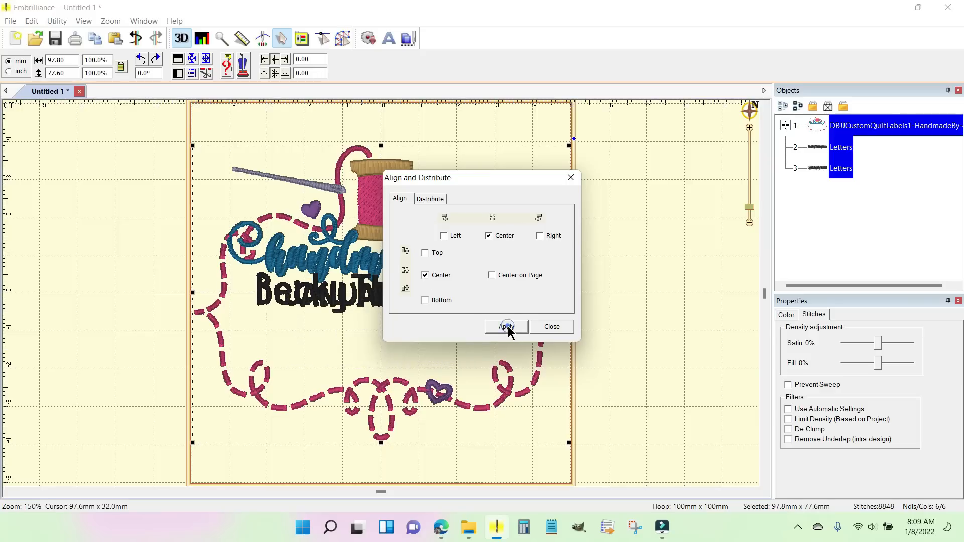
click(552, 327)
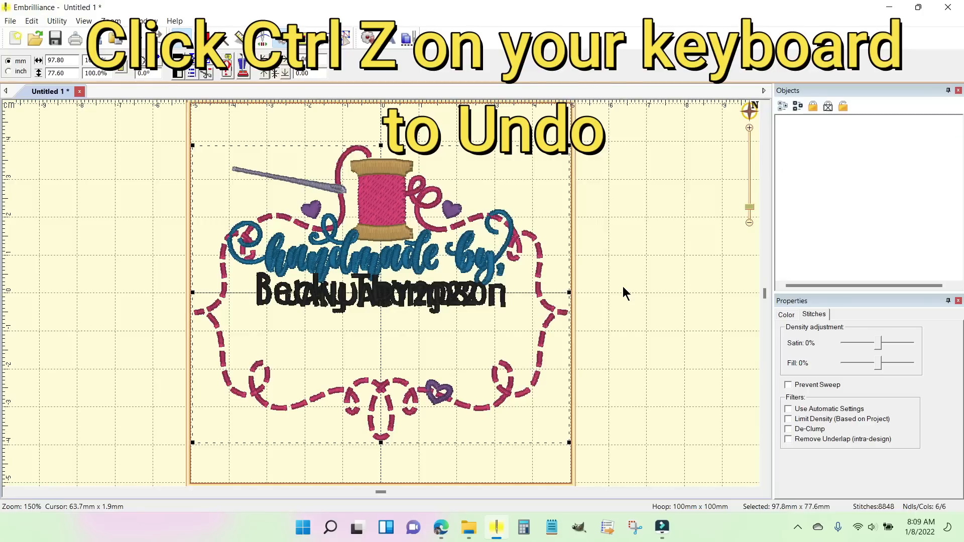
key(ctrl+z)
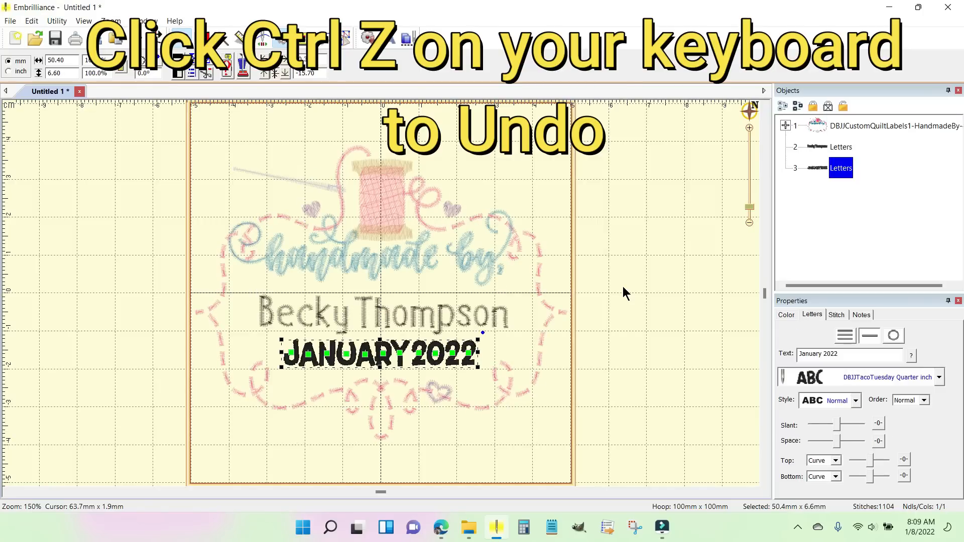
click(616, 274)
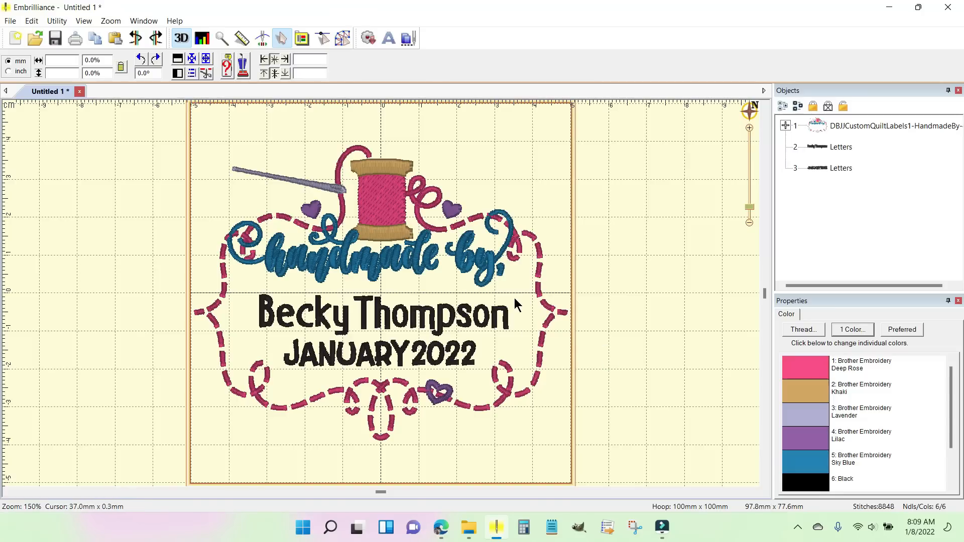
Step: Switch to Design Database Transfer, open the EmbDesigns folder on the Desktop, and set the sending destination to SPANKY
click(607, 530)
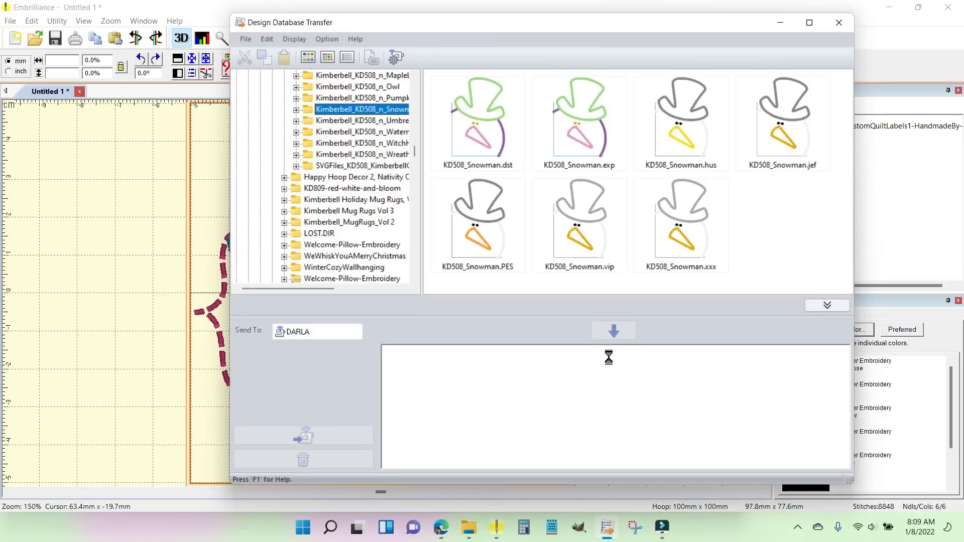
drag(410, 152, 413, 78)
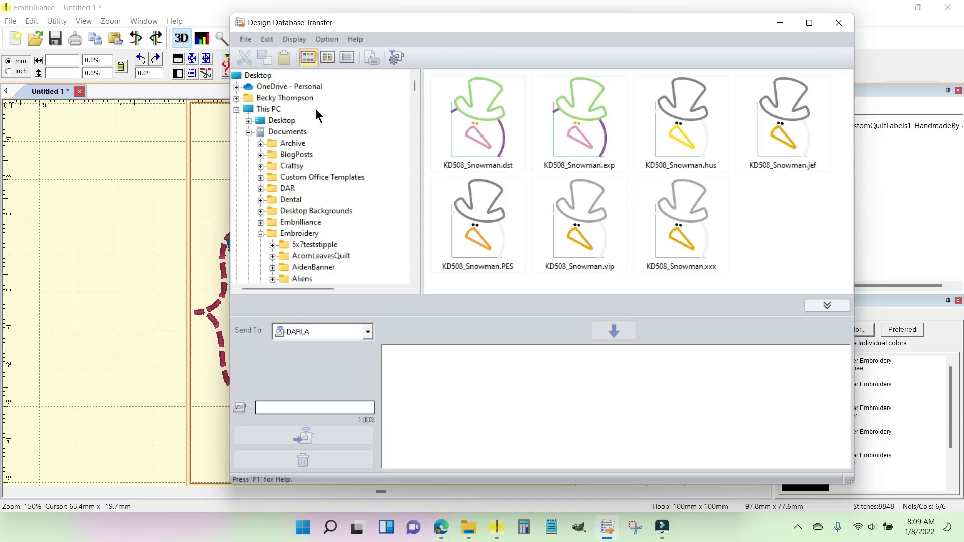
click(281, 122)
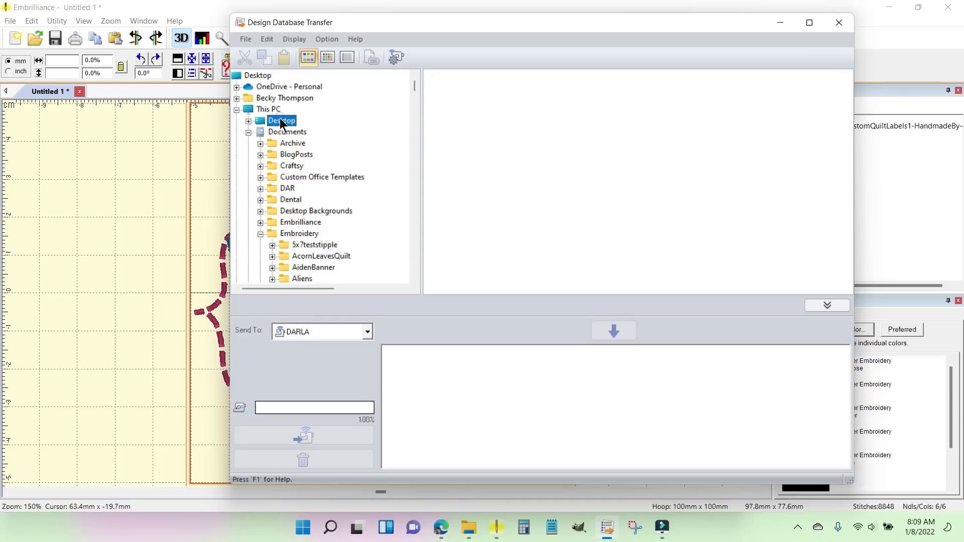
click(248, 121)
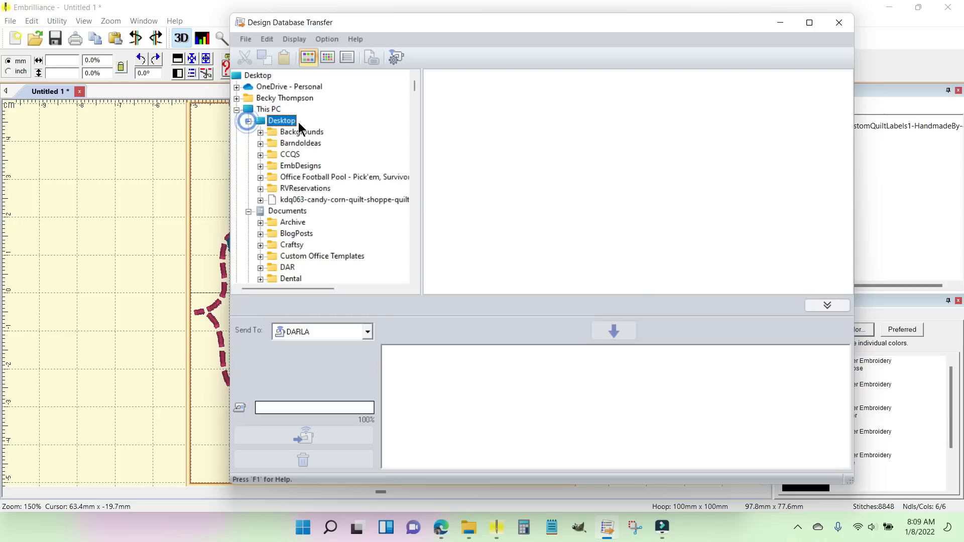
click(297, 166)
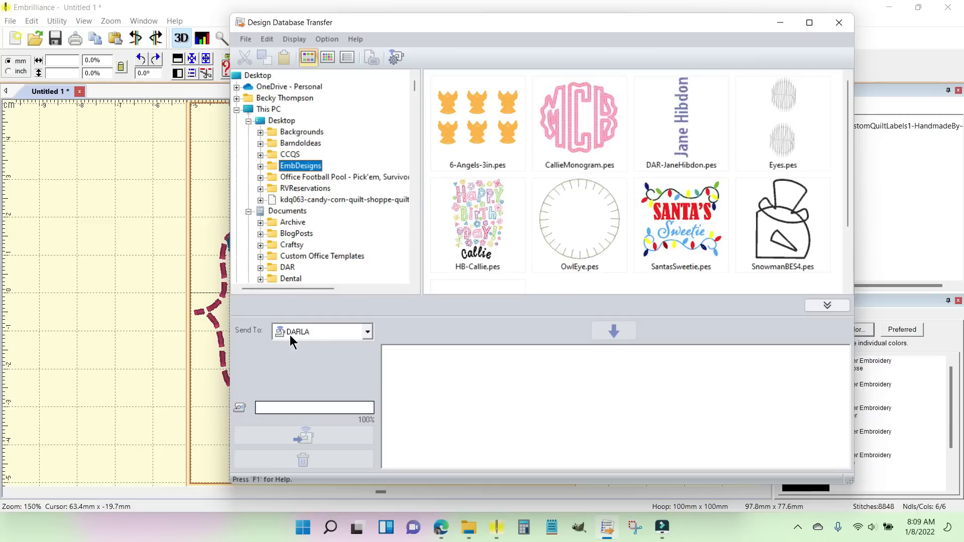
click(368, 333)
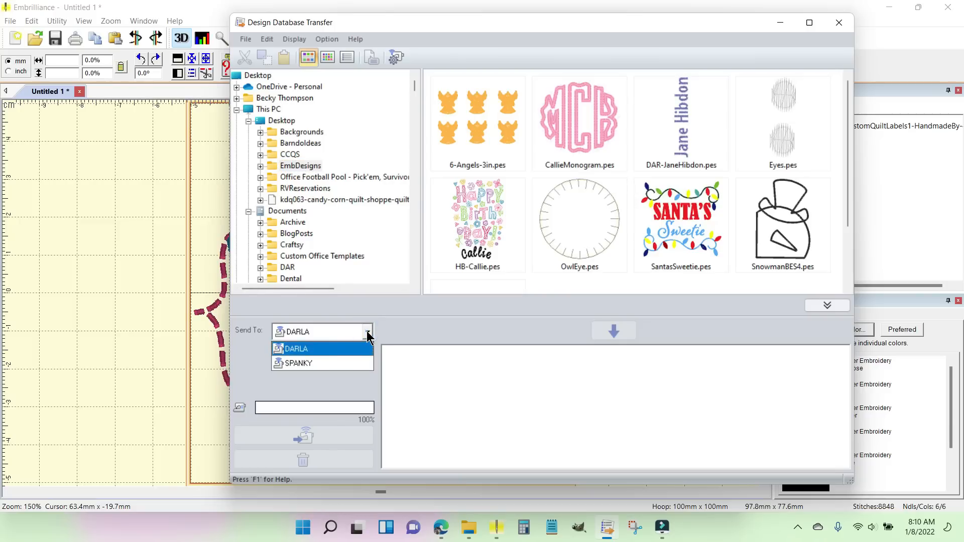
click(325, 366)
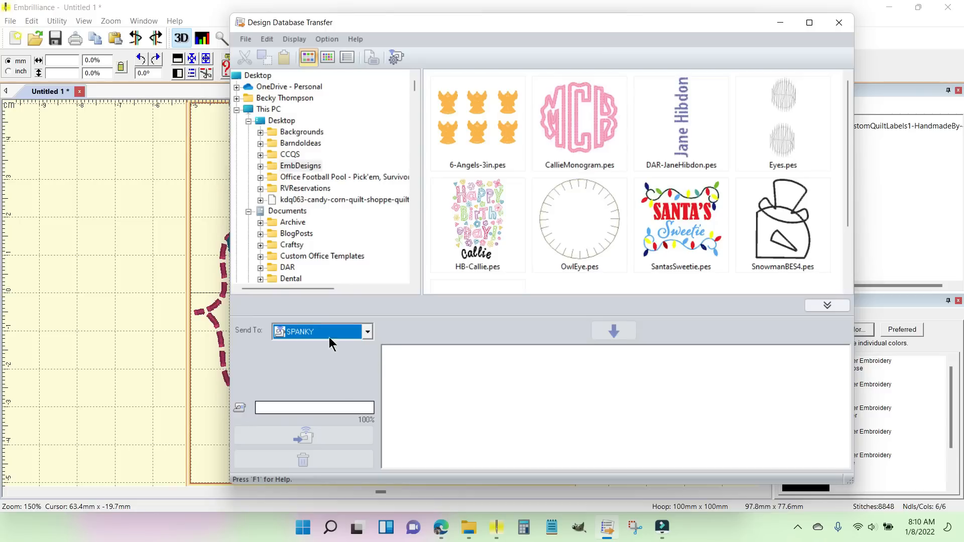
Step: Switch back to Embrilliance and save the label as a PES stitch file named QuiltLabel1 in the EmbDesigns folder
click(108, 177)
click(10, 21)
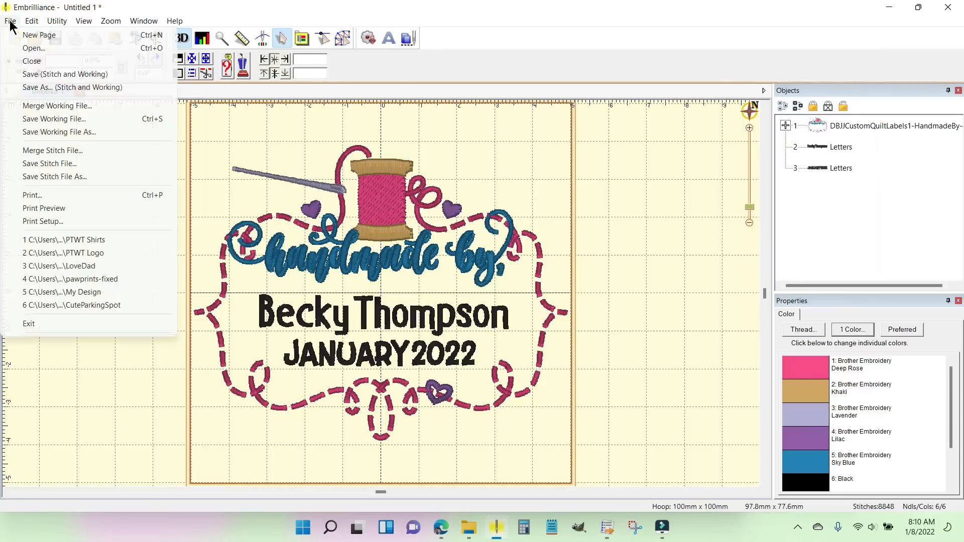
click(46, 176)
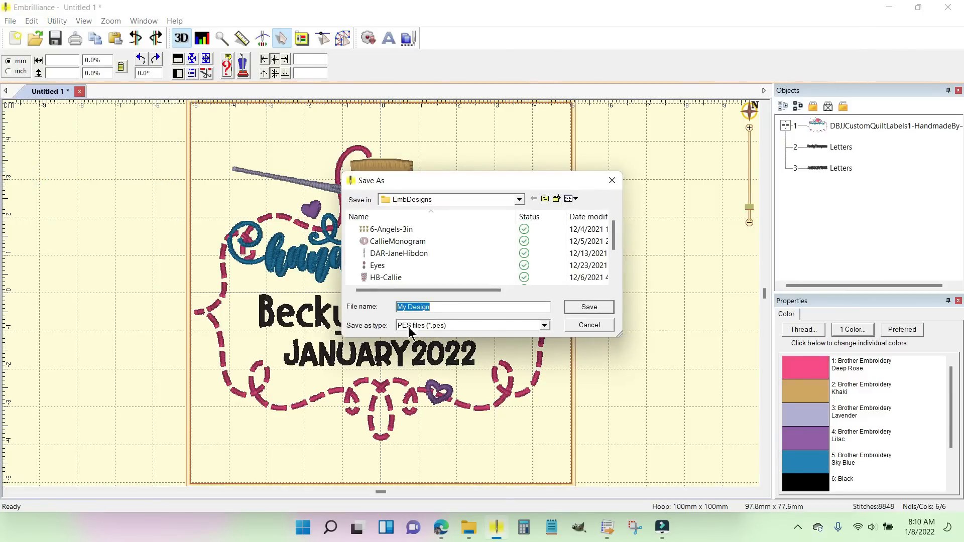
click(544, 326)
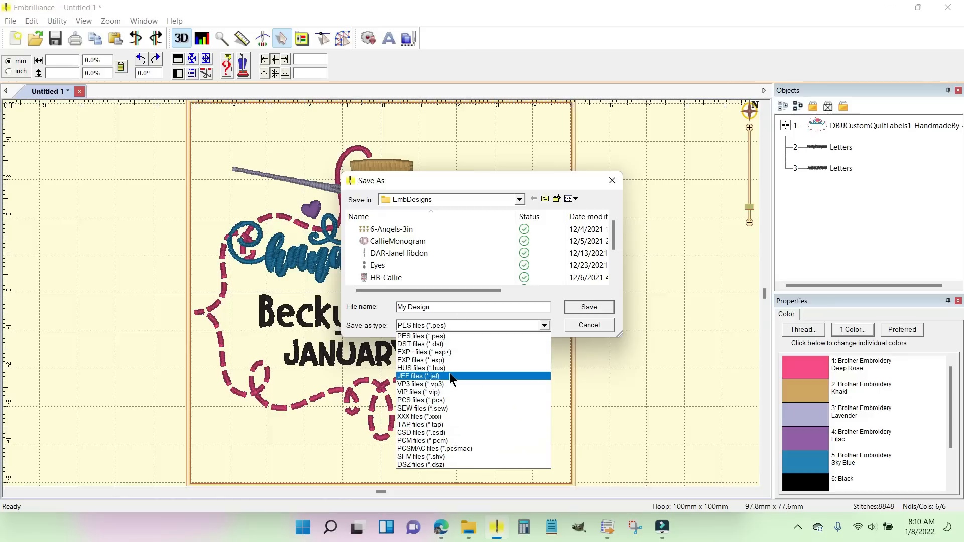
click(453, 324)
double_click(443, 308)
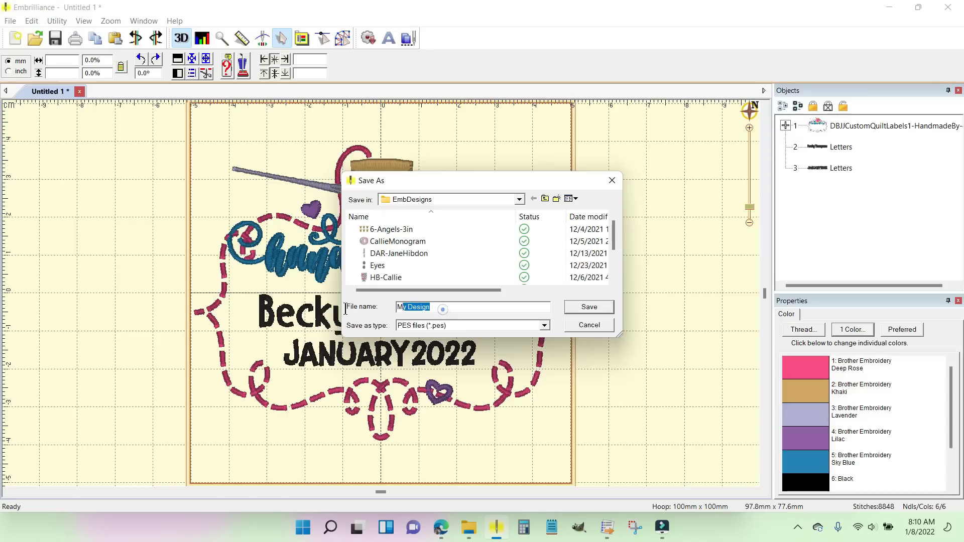
text(QuiltLabel1)
click(588, 306)
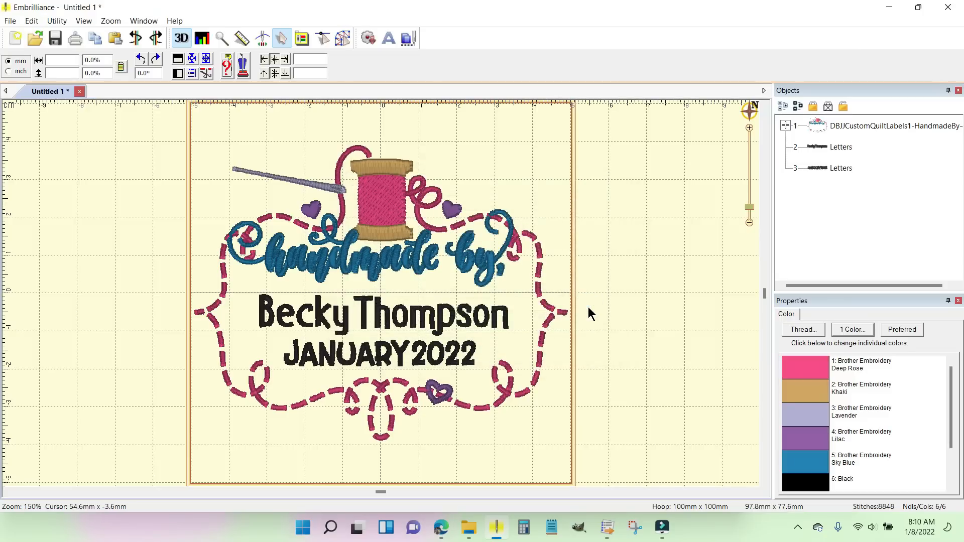
Step: Switch to Design Database Transfer, reload the EmbDesigns folder and add QuiltLabel1.pes to the list of designs for sending to SPANKY
click(607, 527)
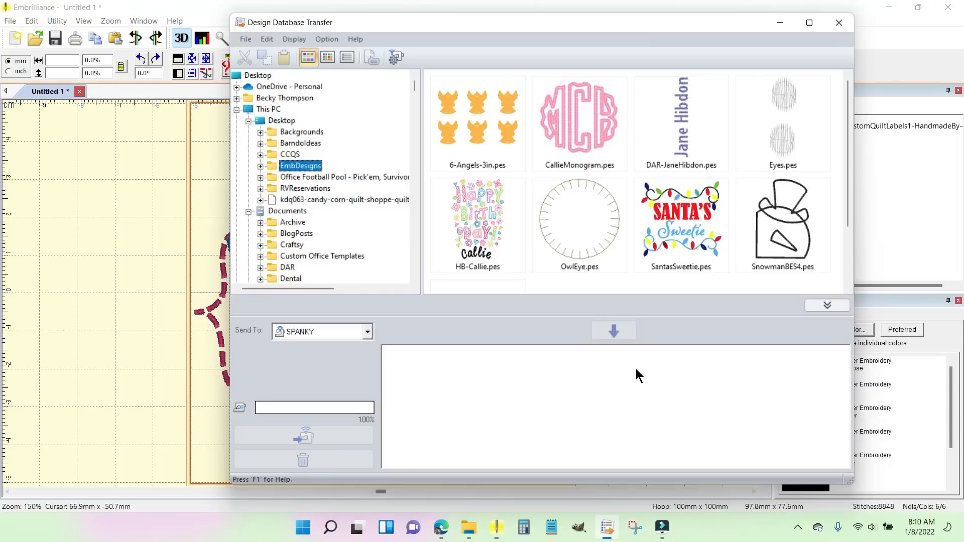
click(281, 122)
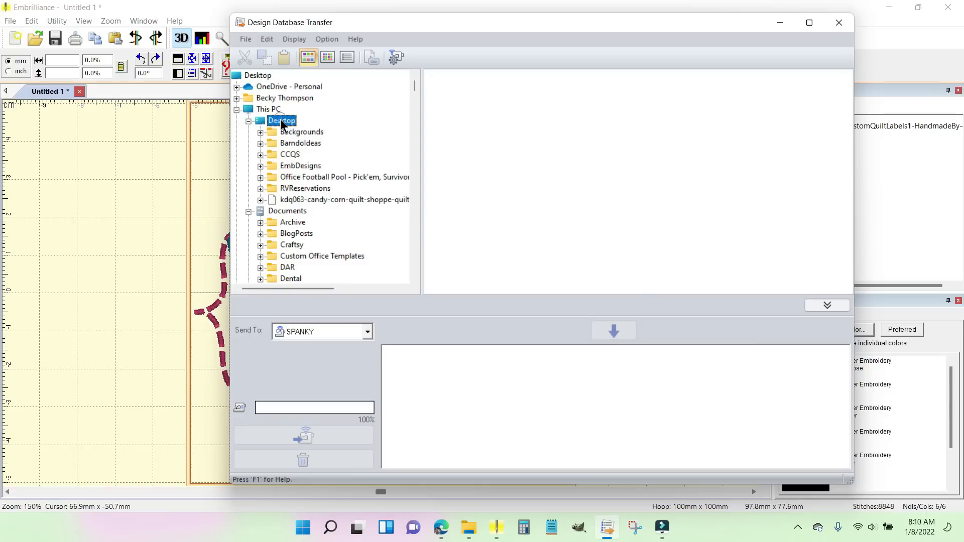
click(294, 165)
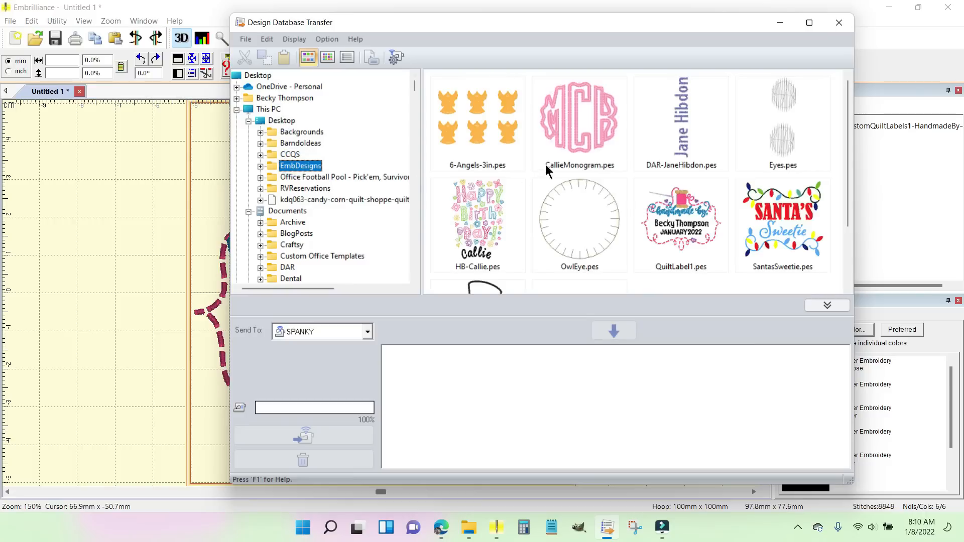
click(685, 213)
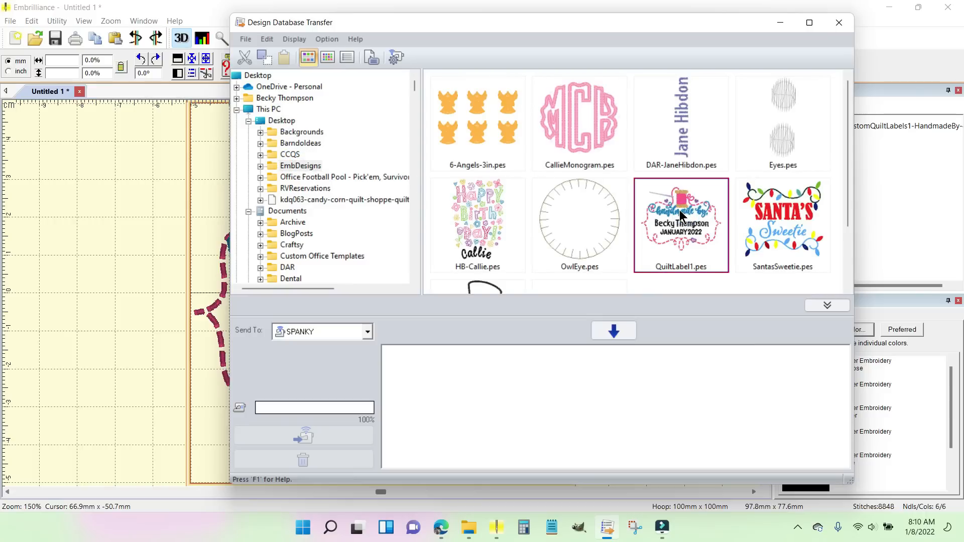
click(615, 331)
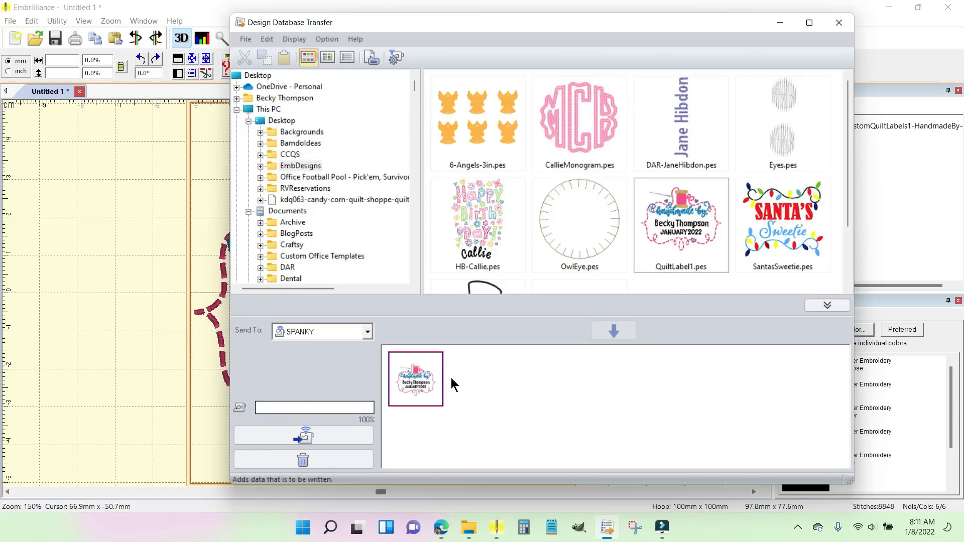
Step: Try to send the design, and add SPANKY to the list of network sewing machines
click(323, 436)
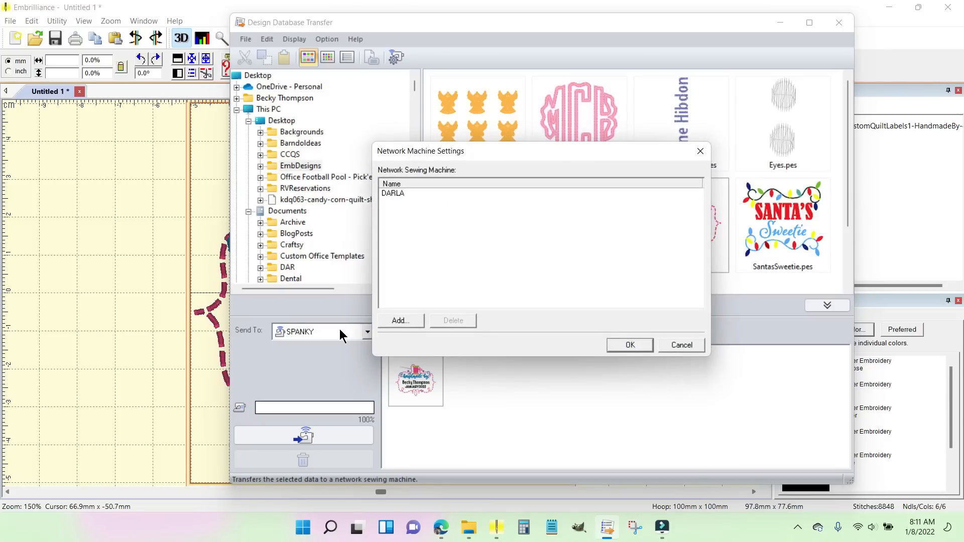
click(410, 320)
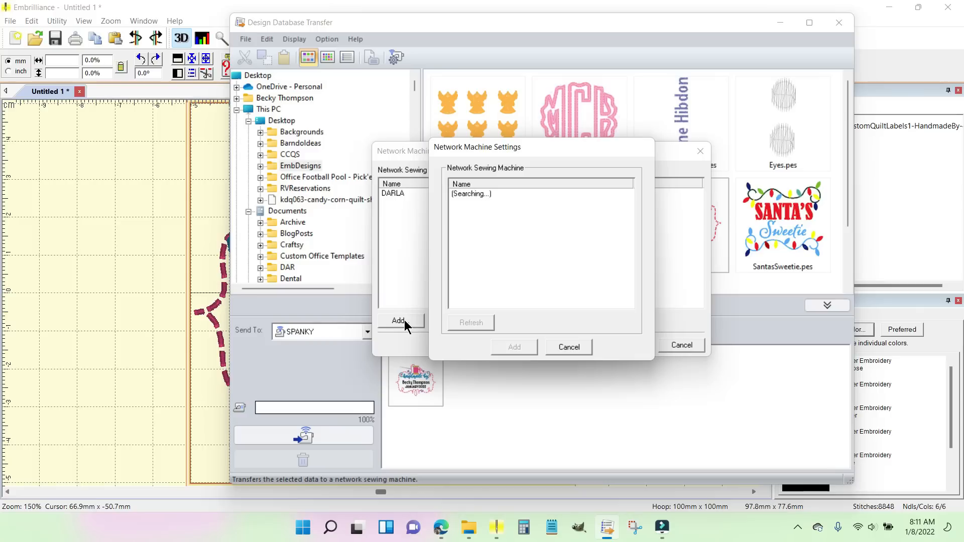
click(569, 347)
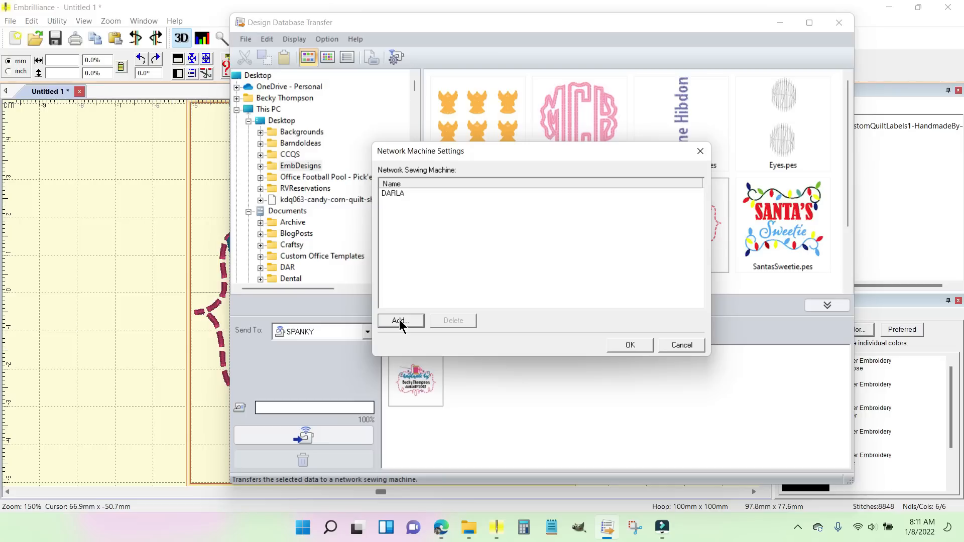
click(400, 321)
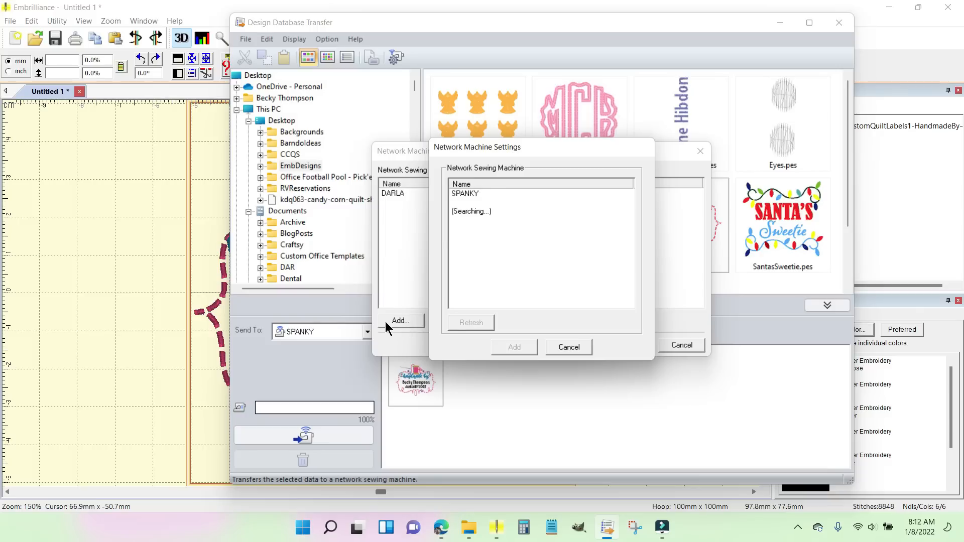
click(473, 194)
click(521, 347)
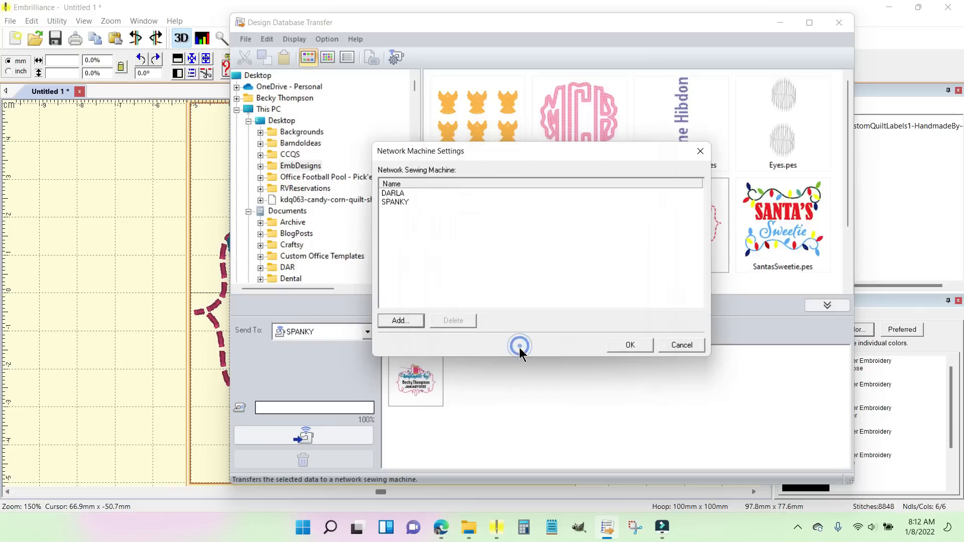
click(629, 348)
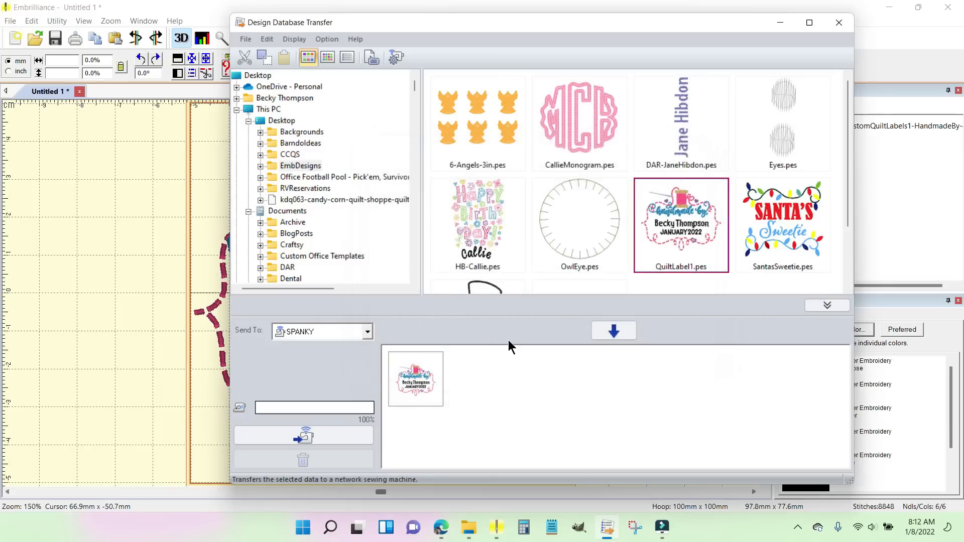
Step: Select the QuiltLabel1 design in the sending list, choose SPANKY as the destination, and transfer the design to that machine
click(415, 377)
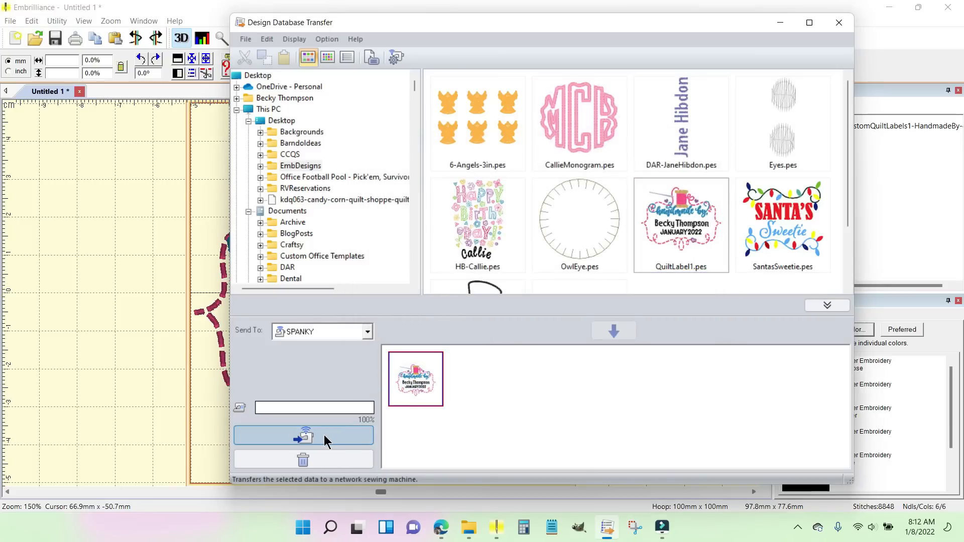
click(367, 332)
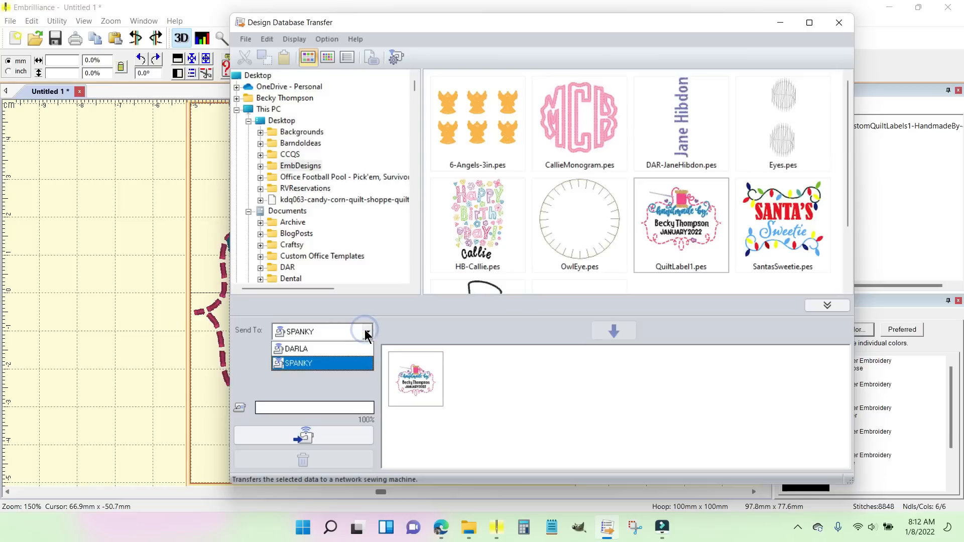
click(347, 361)
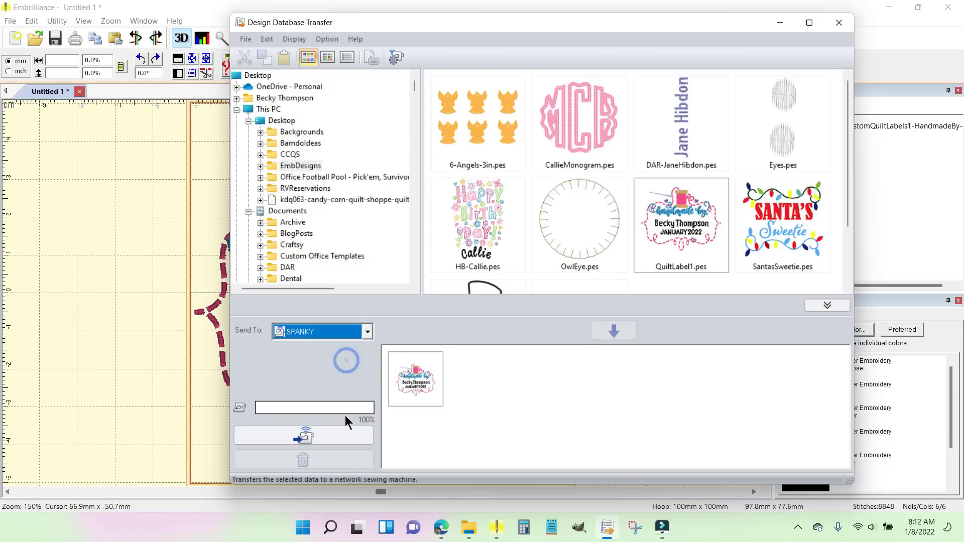
click(318, 436)
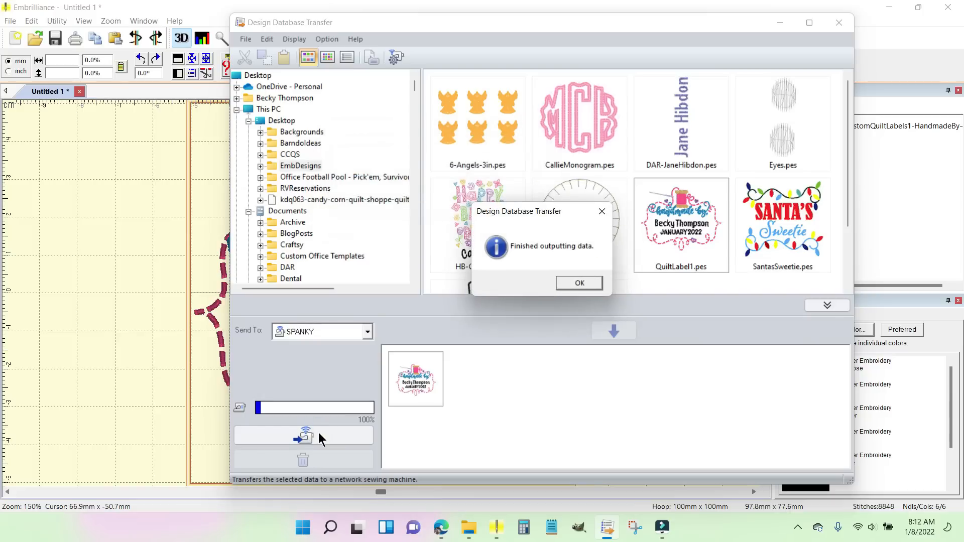
click(583, 282)
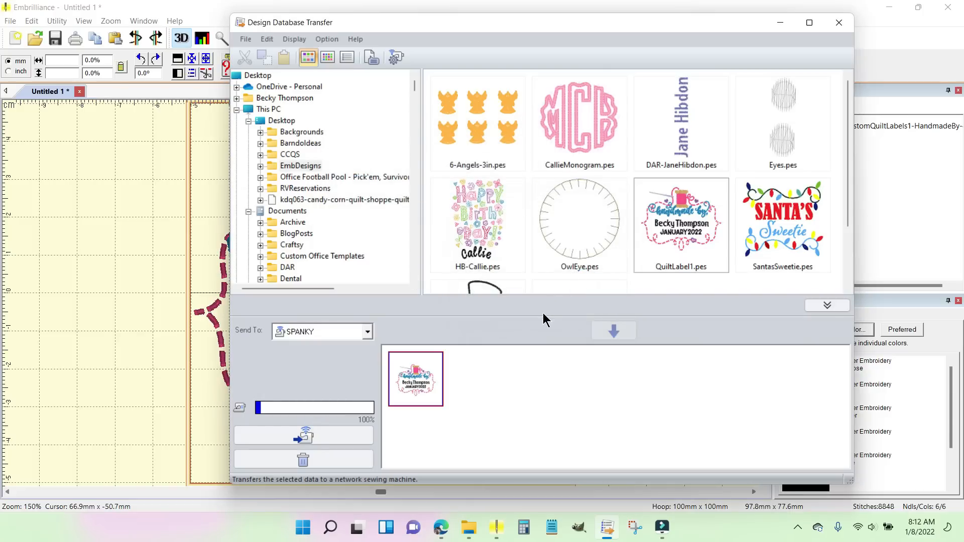